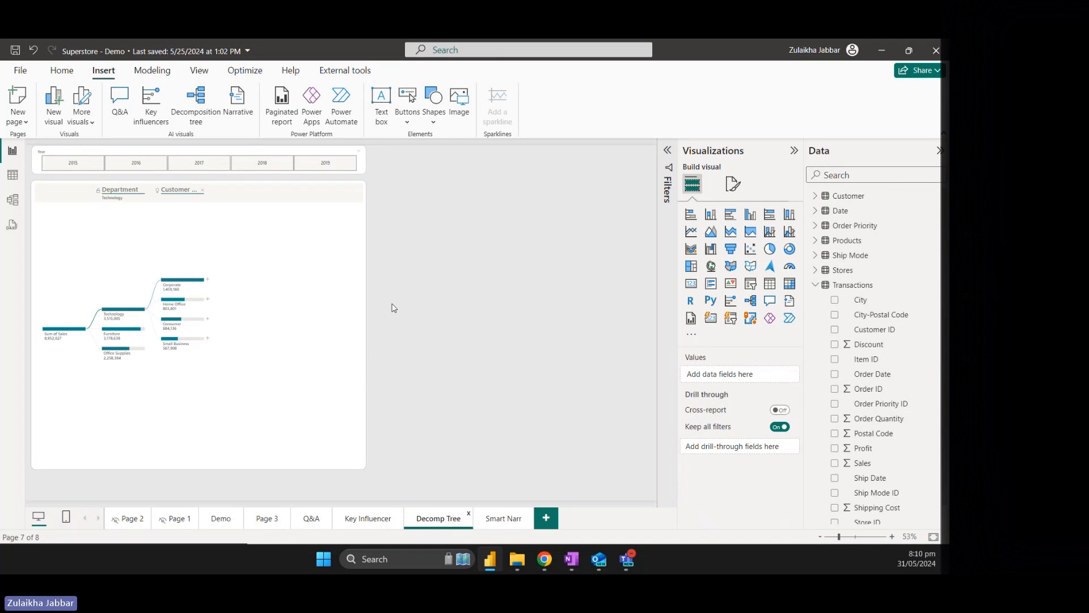
Set the font size of the decomposition tree's values to 20
left_click(236, 238)
left_click(733, 183)
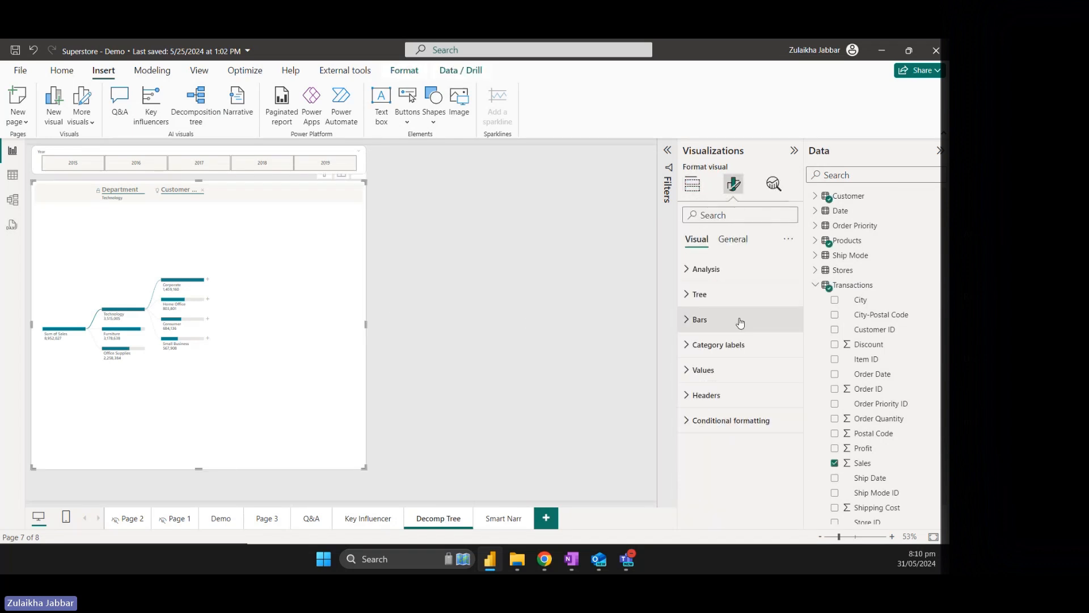
left_click(715, 370)
left_click(770, 411)
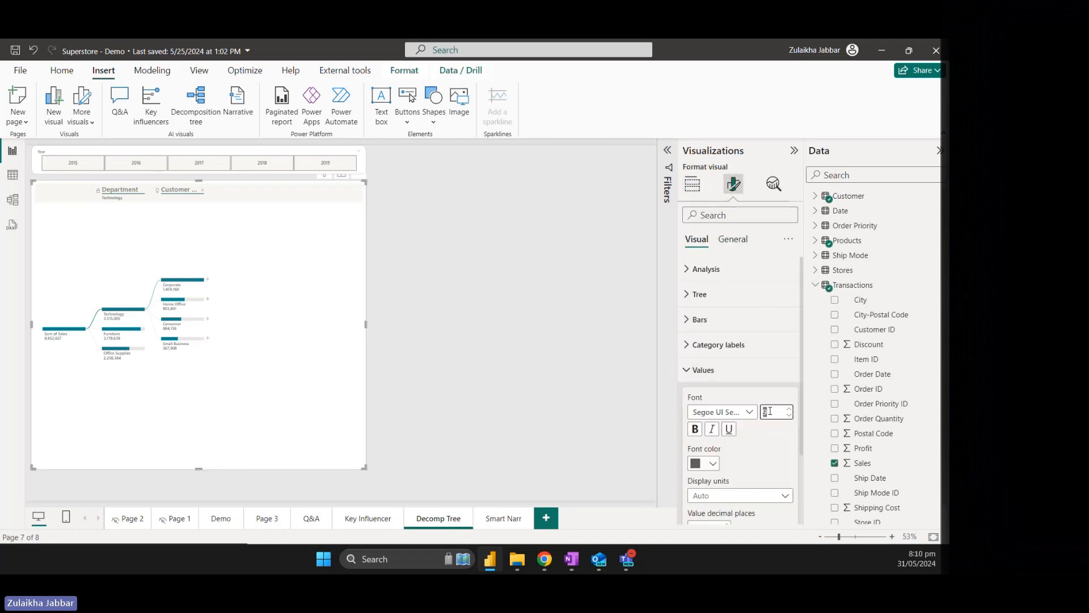
type("10")
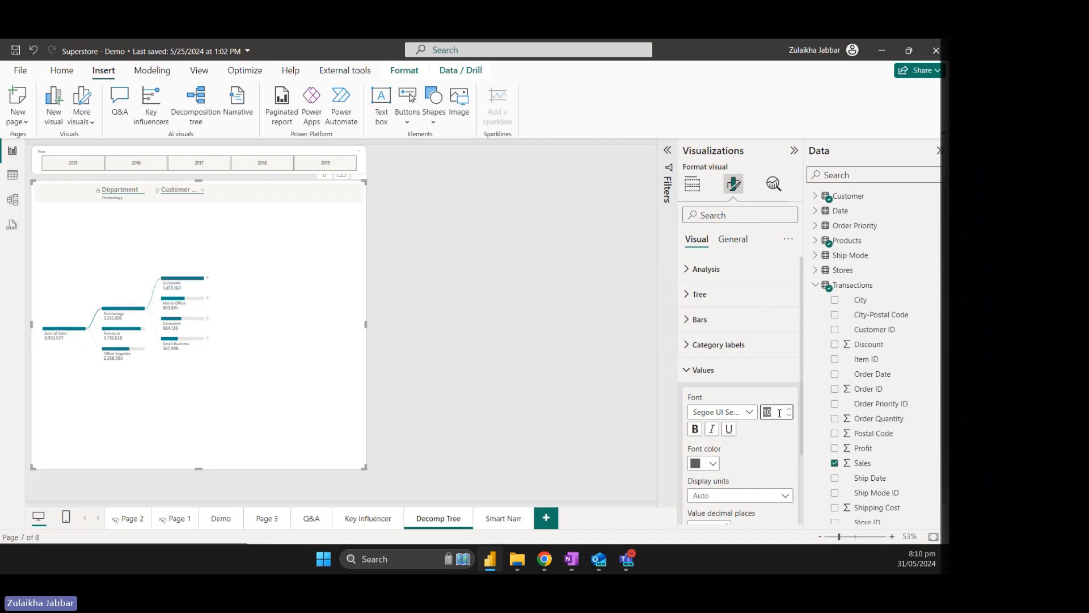
type("20")
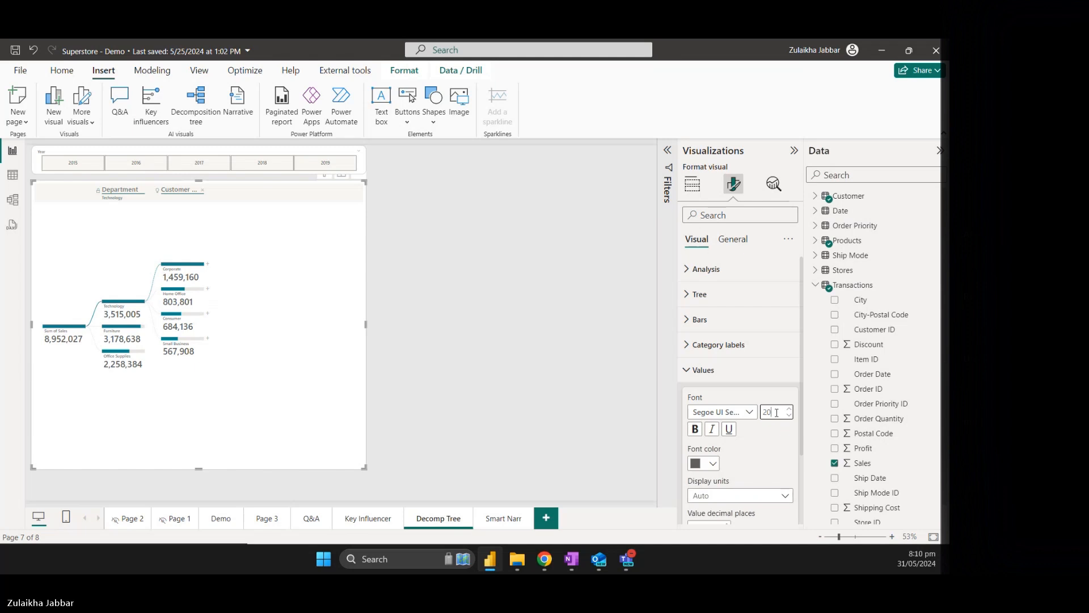
Set the decomposition tree's category label font size to 18 and enlarge the visual slightly in width and height
left_click(718, 344)
left_click(773, 404)
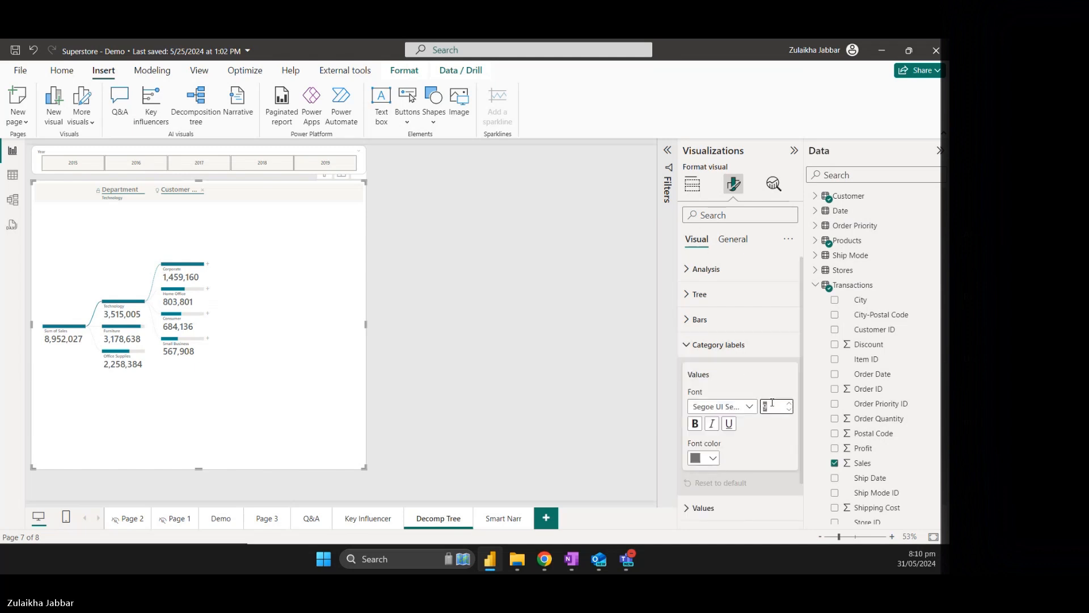
type("20")
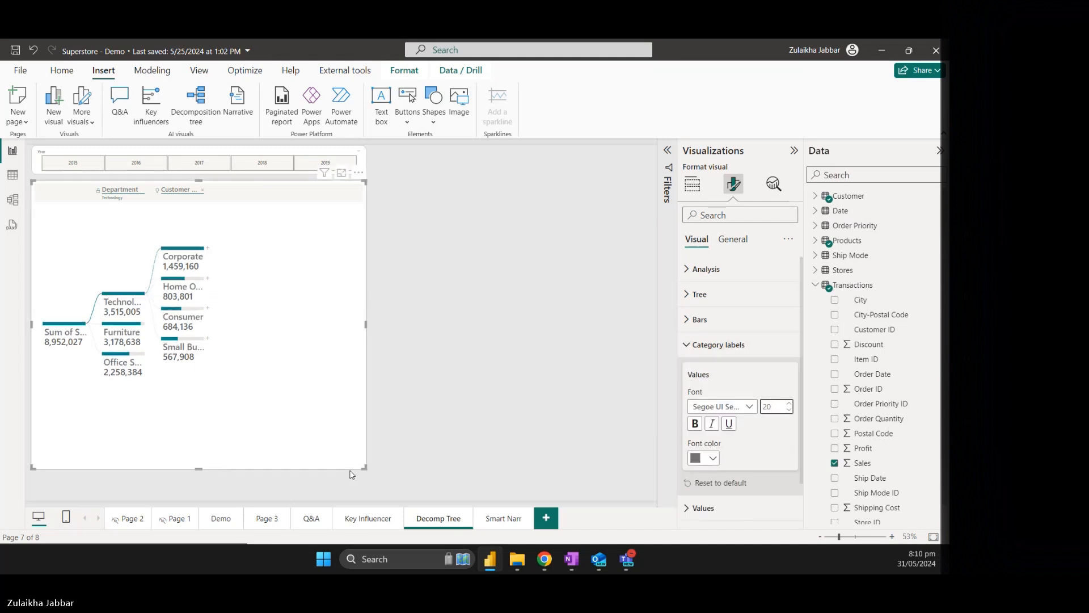
left_click_drag(364, 468, 408, 475)
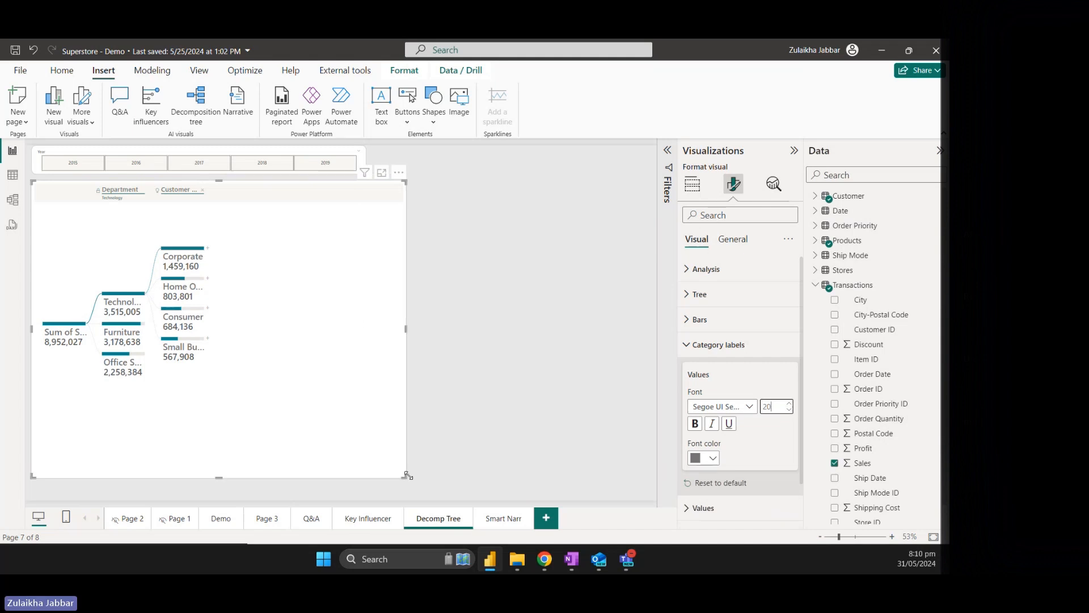
left_click(771, 412)
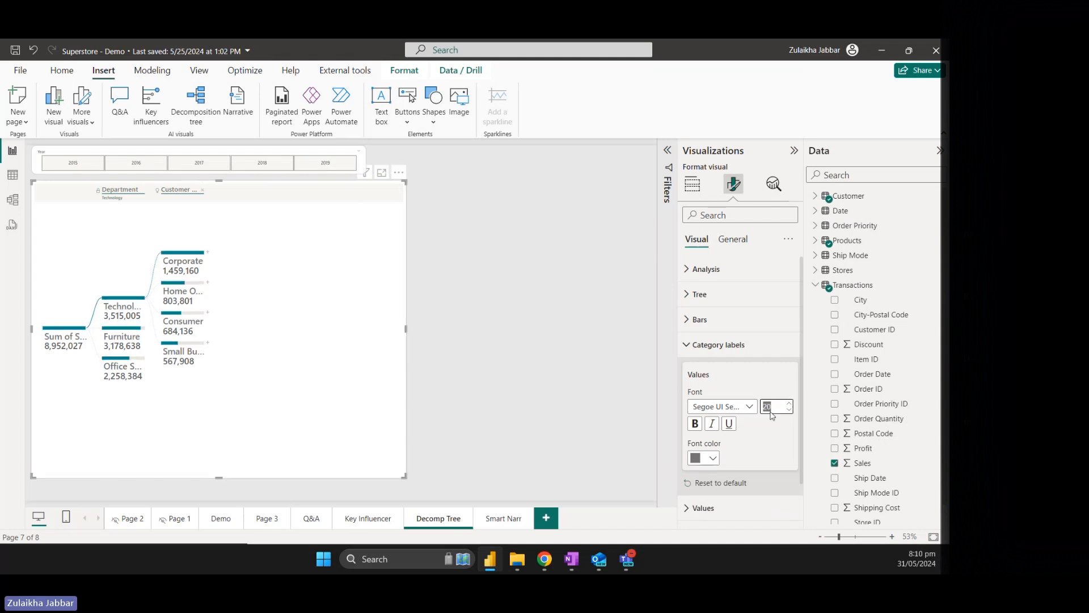
type("18")
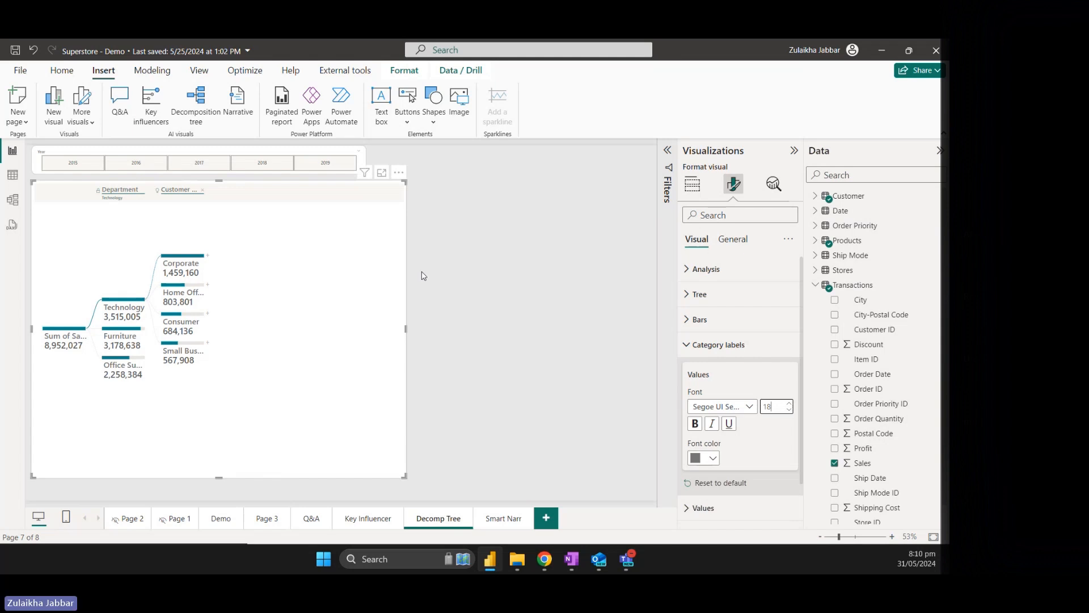
left_click_drag(405, 333, 372, 336)
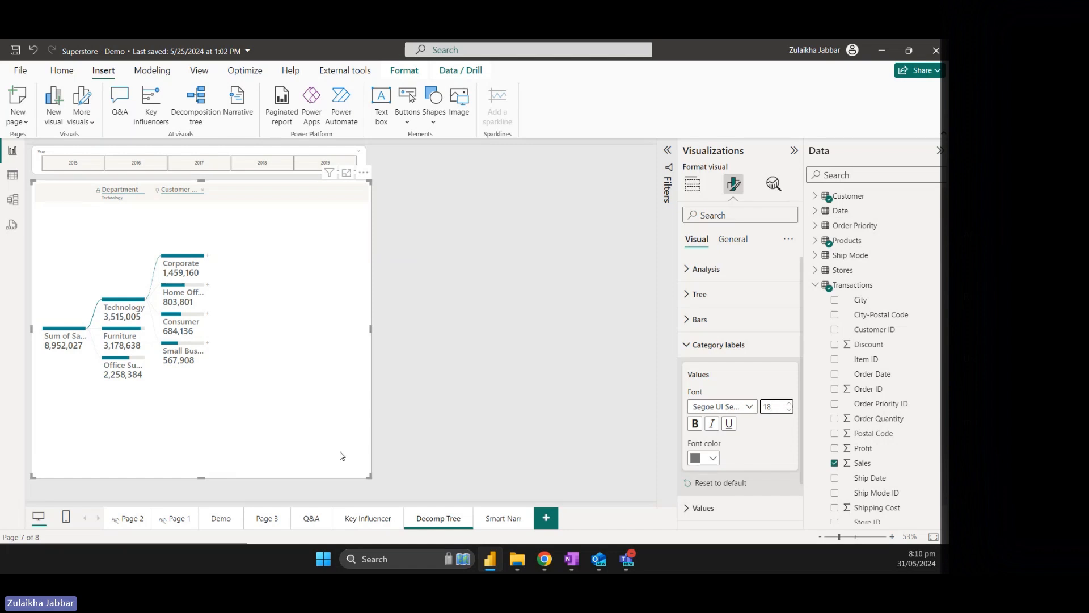
Remove the Customer Segment and Department levels from the decomposition tree, leaving only the root sales node
left_click(203, 191)
left_click(204, 193)
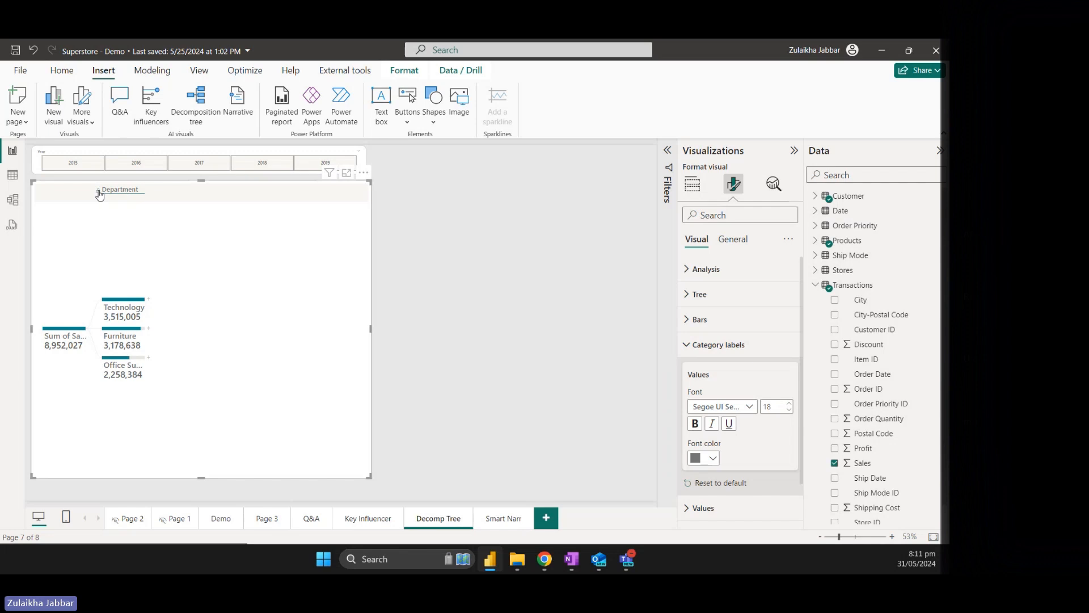
left_click(143, 193)
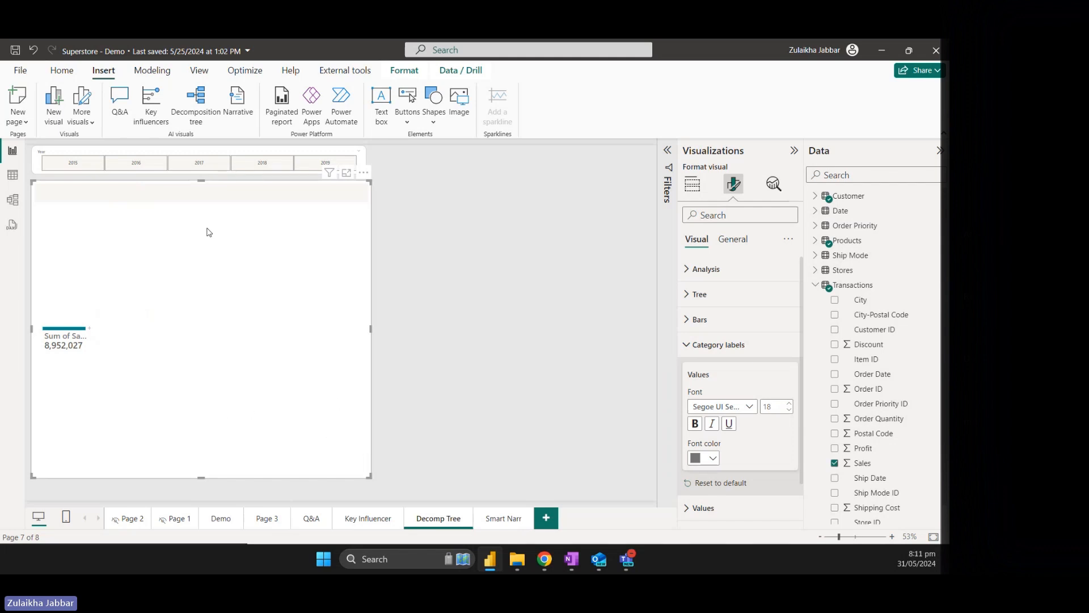
Shift the decomposition tree and the Year slicer slightly down on the page, leaving the tree selected
left_click_drag(193, 186, 195, 197)
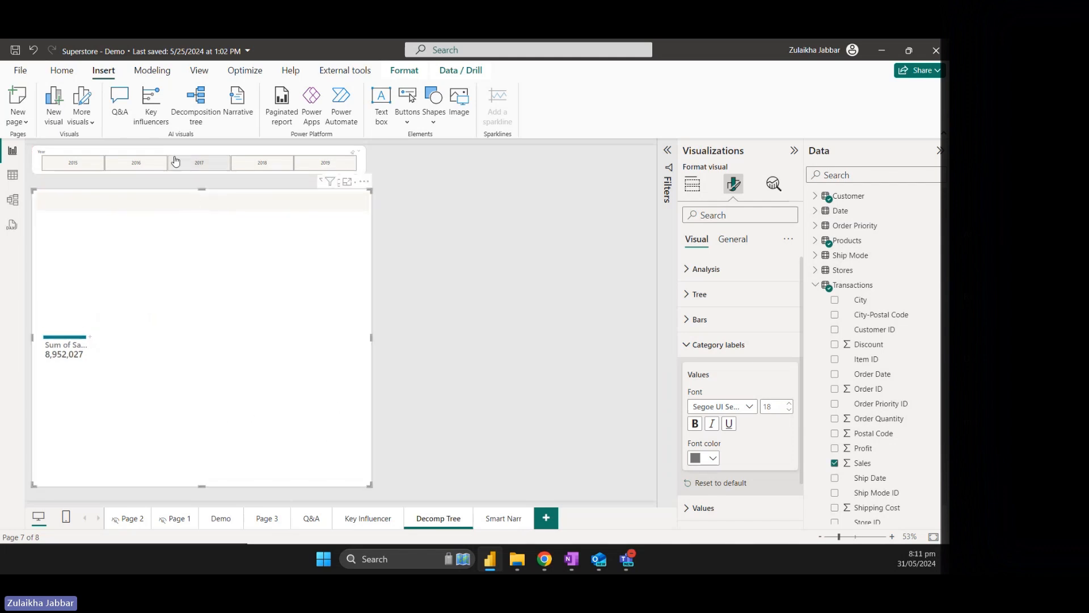
left_click_drag(176, 153, 176, 159)
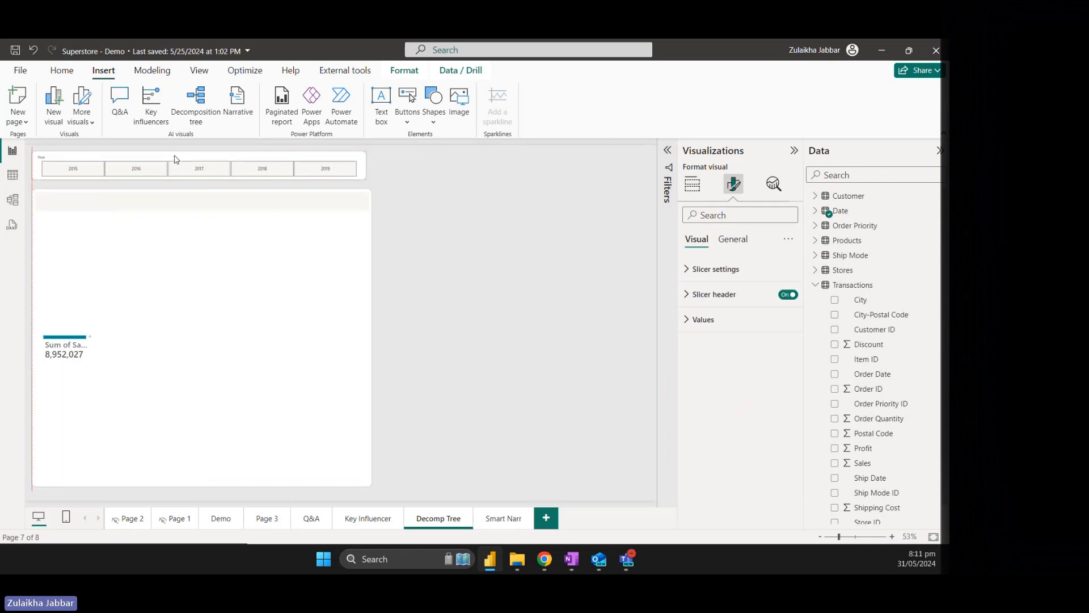
left_click(175, 251)
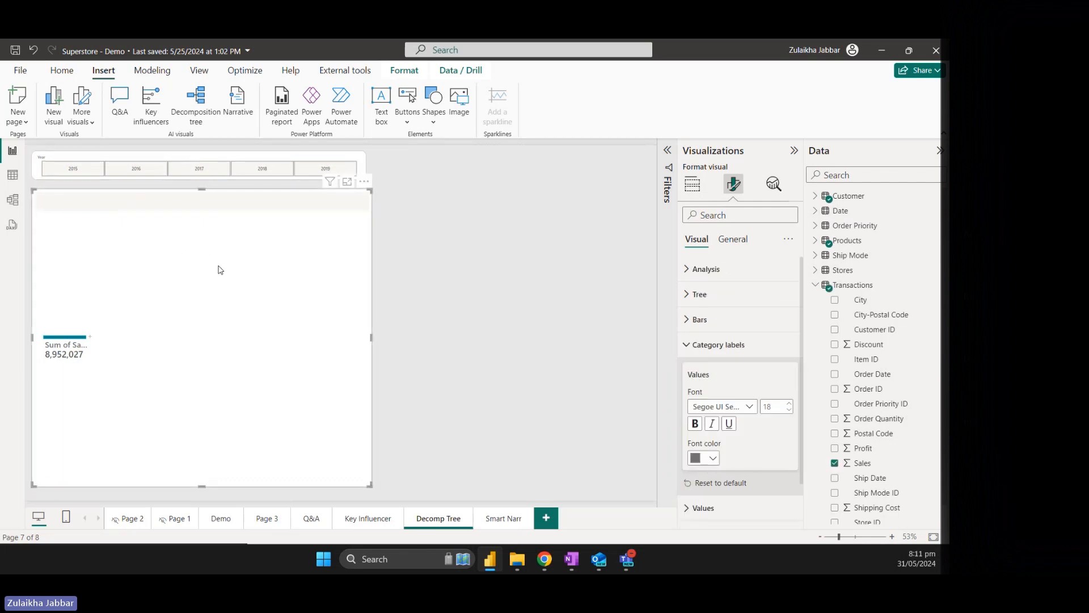
Show the decomposition tree's field assignments and collapse the Transactions table in the field list
left_click(735, 341)
left_click(692, 184)
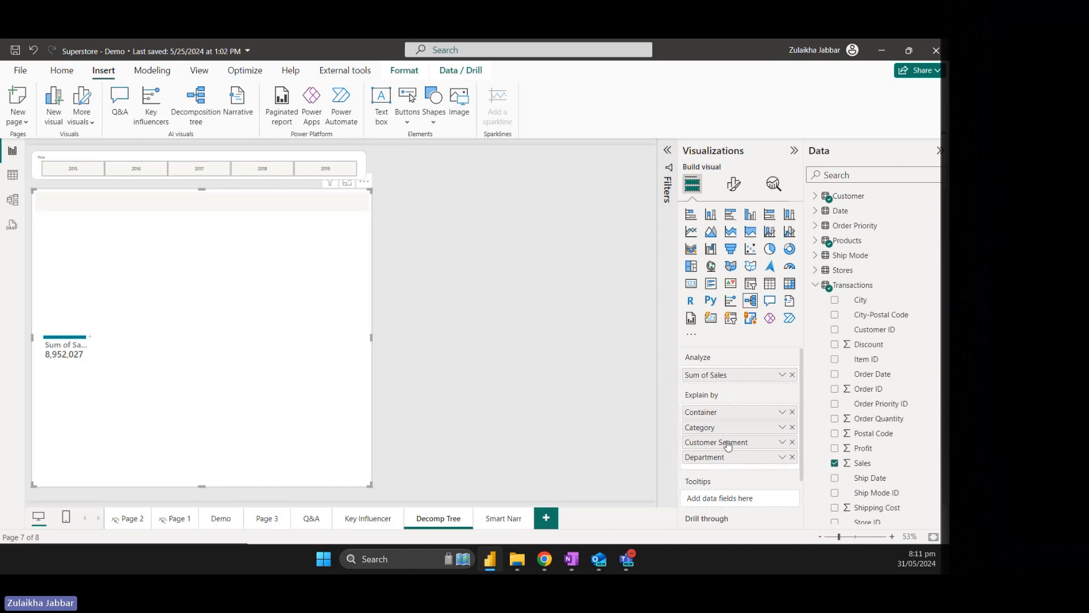
left_click(815, 284)
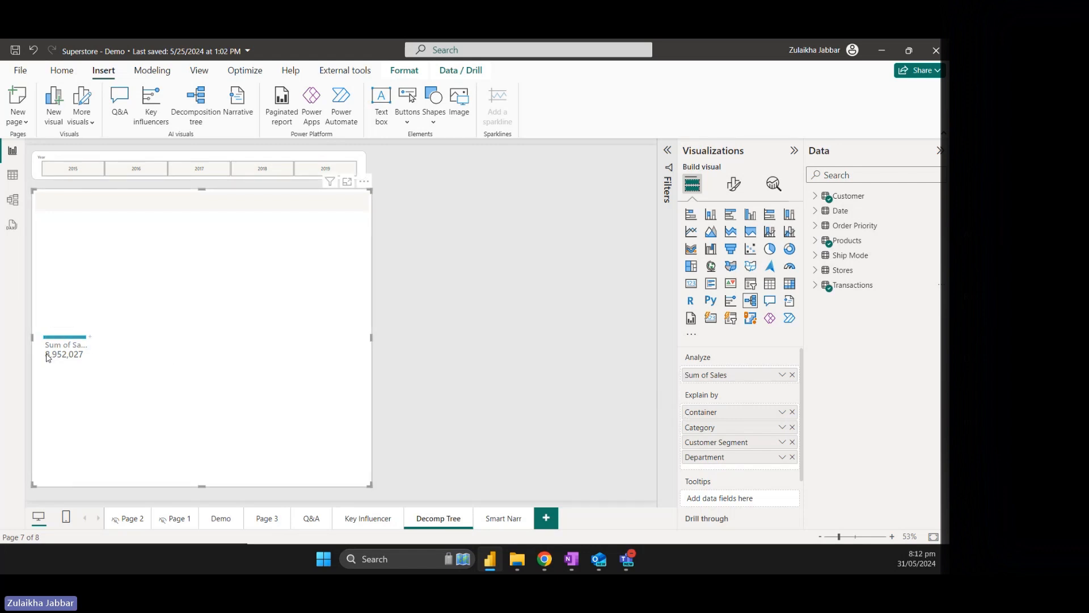
left_click(783, 375)
left_click(830, 165)
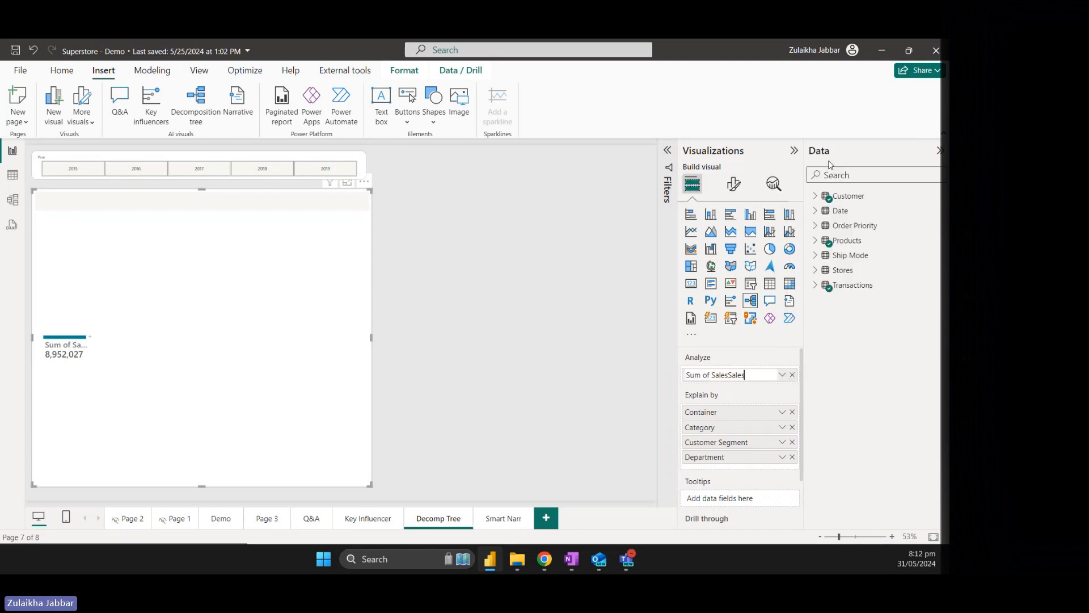
key("Return")
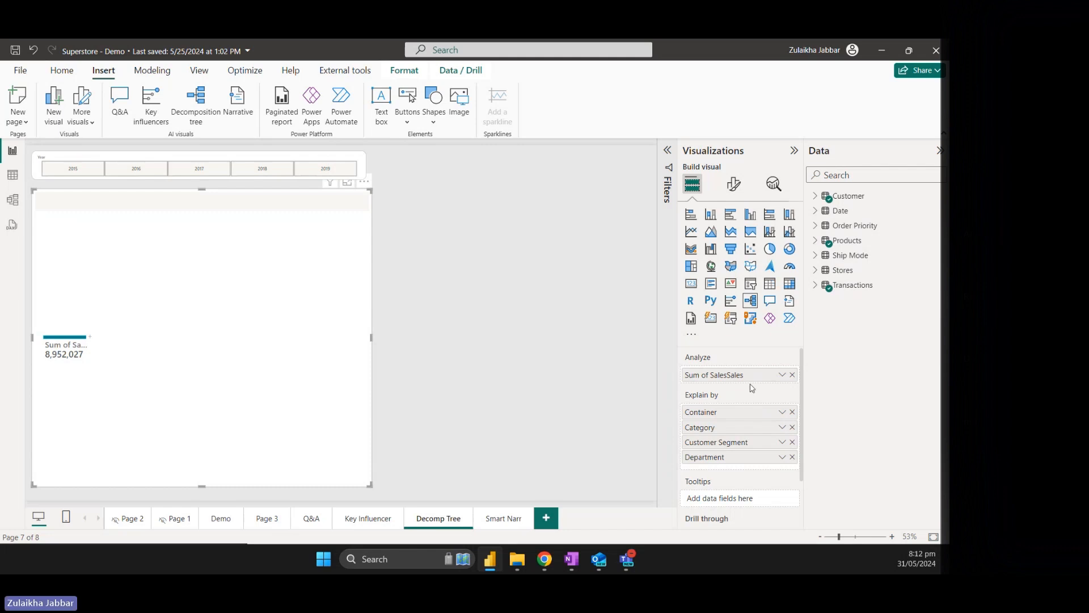
Rename the analyzed sales field of the decomposition tree as Sales
left_click(783, 375)
left_click(842, 163)
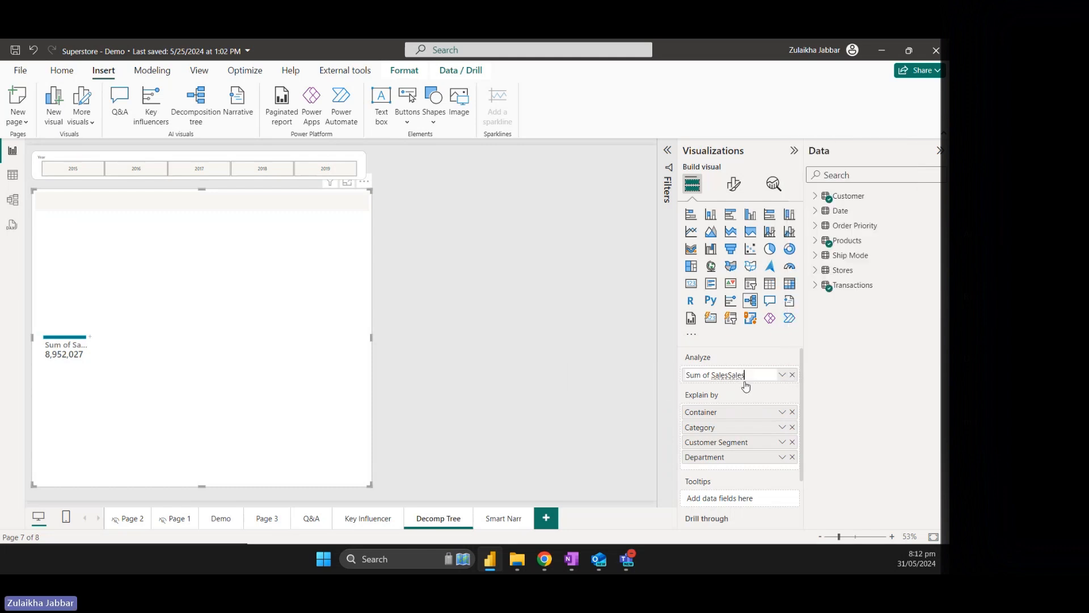
type("Sales")
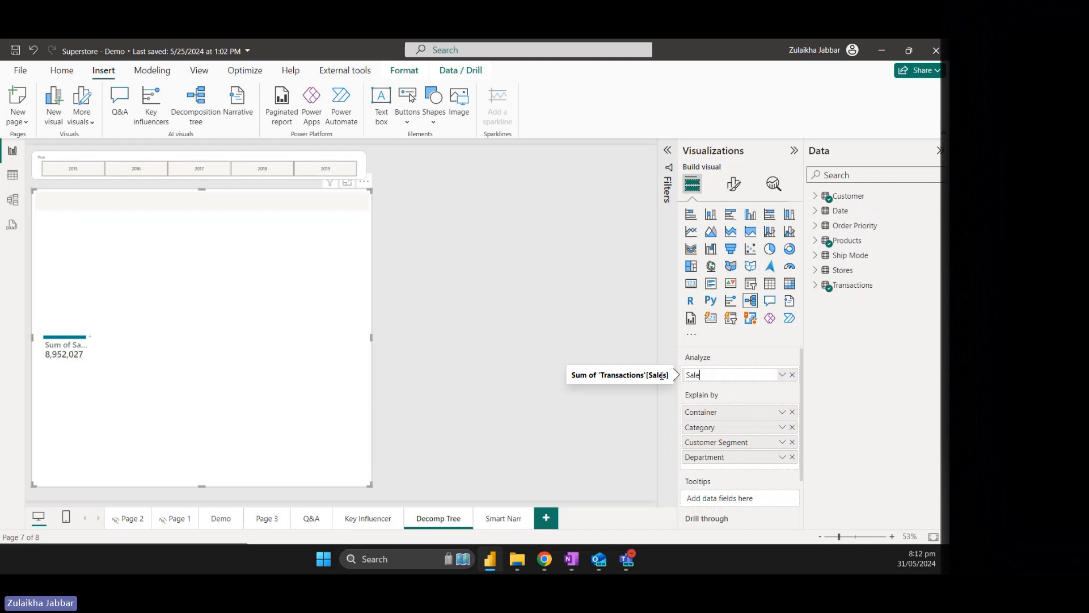
key("Return")
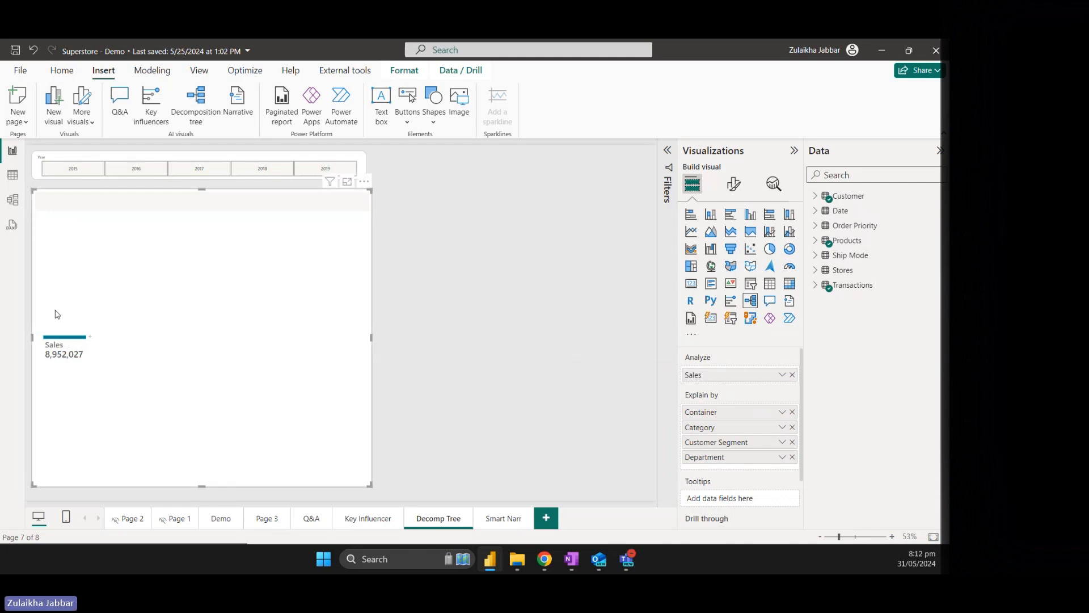
Turn off AI splits for the tree and compare the Sales node's split options with and without them
left_click(90, 337)
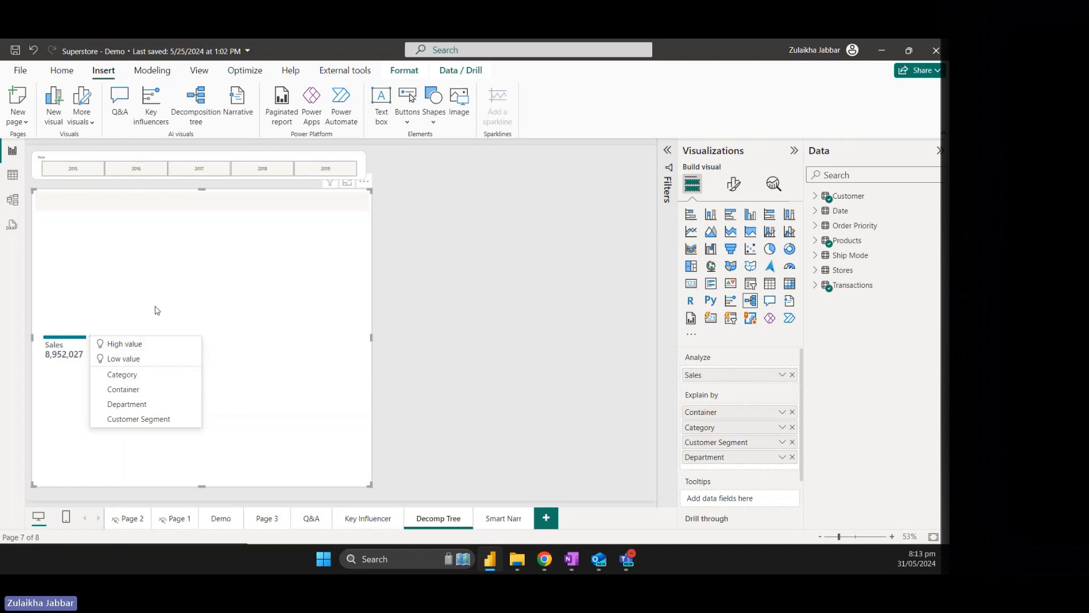
left_click(252, 289)
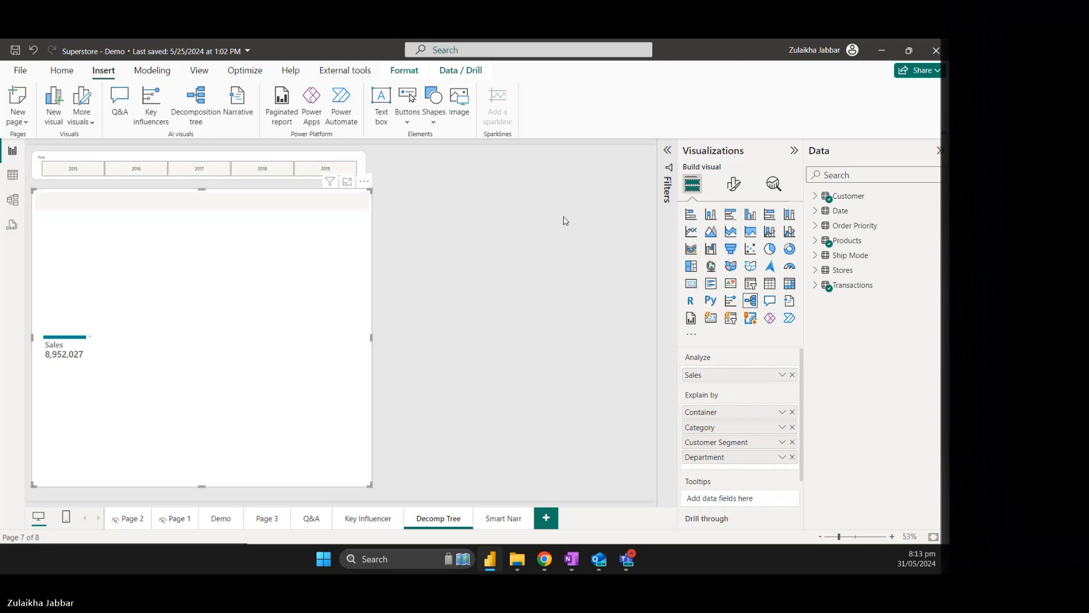
left_click(733, 183)
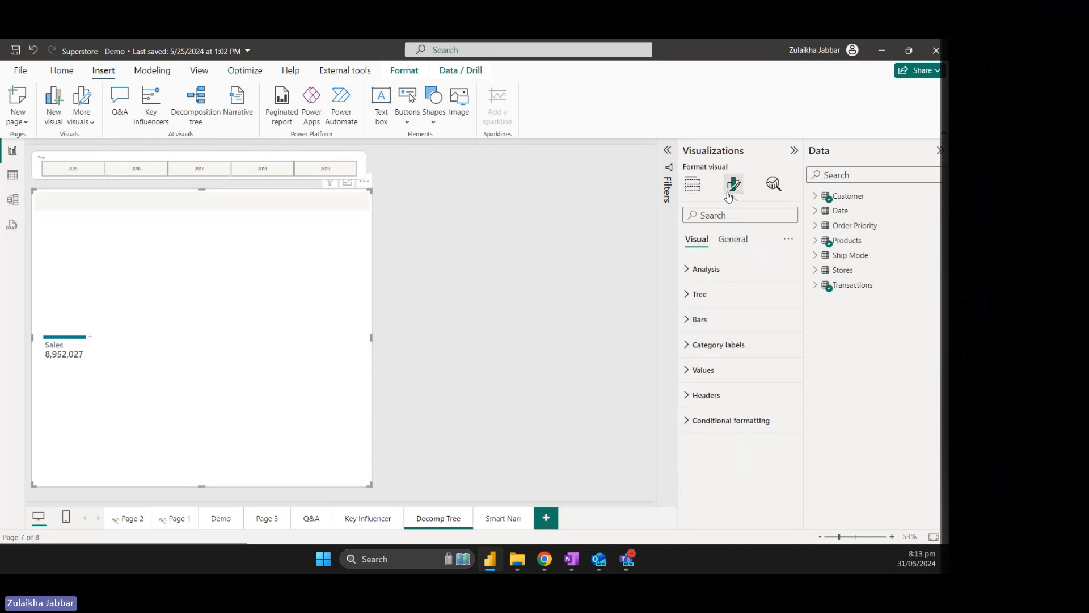
left_click(712, 274)
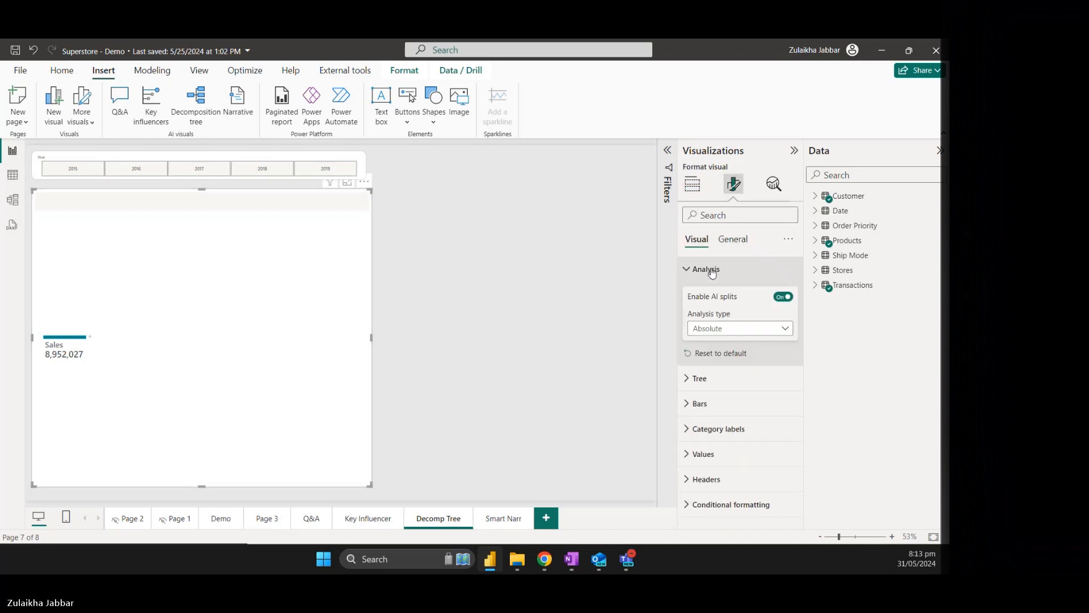
left_click(789, 299)
left_click(90, 337)
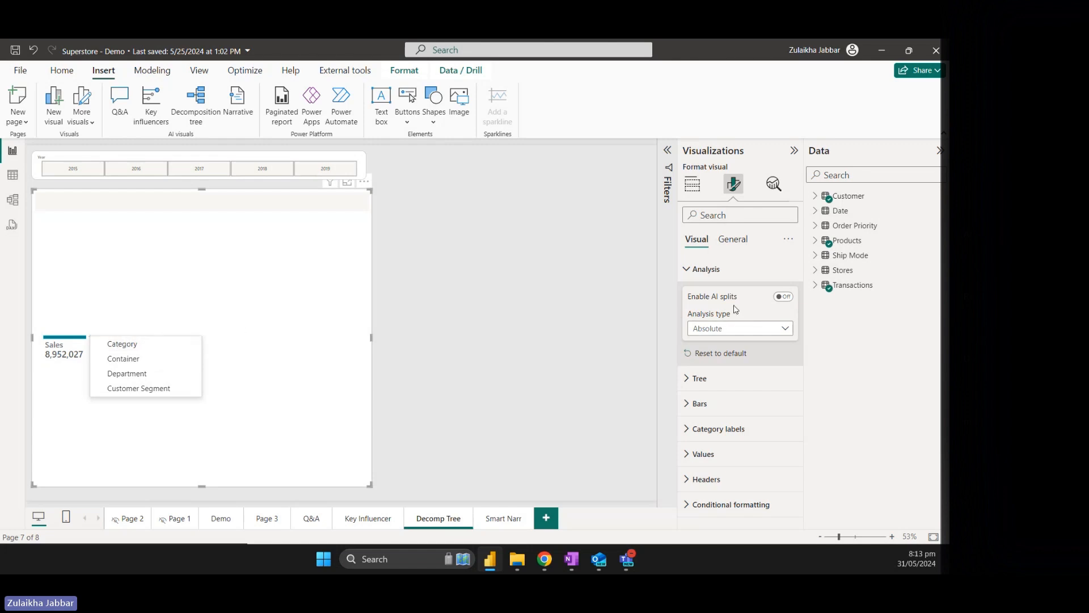
left_click(316, 454)
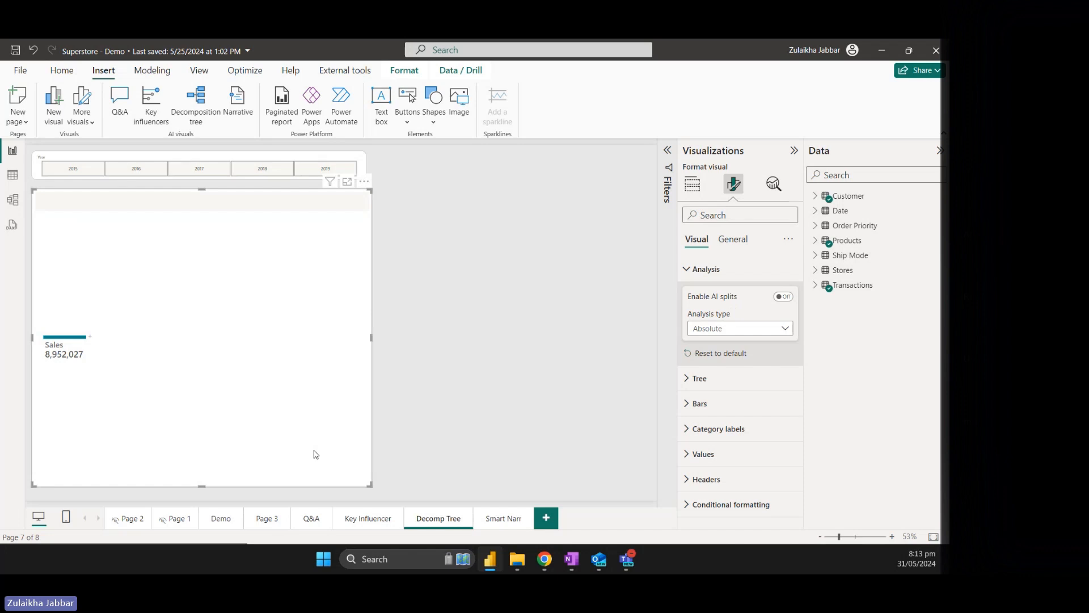
Turn AI splits back on for the tree and return to its field assignments
left_click(785, 296)
left_click(699, 270)
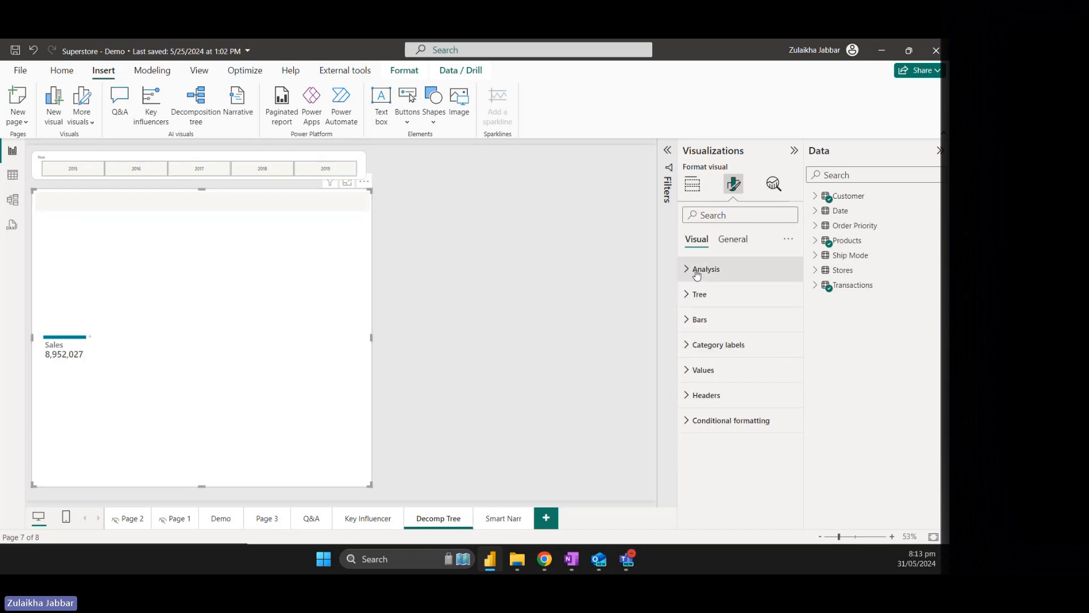
left_click(694, 190)
Split the Sales node by Customer Segment and break its Home Office branch down by Category
left_click(90, 338)
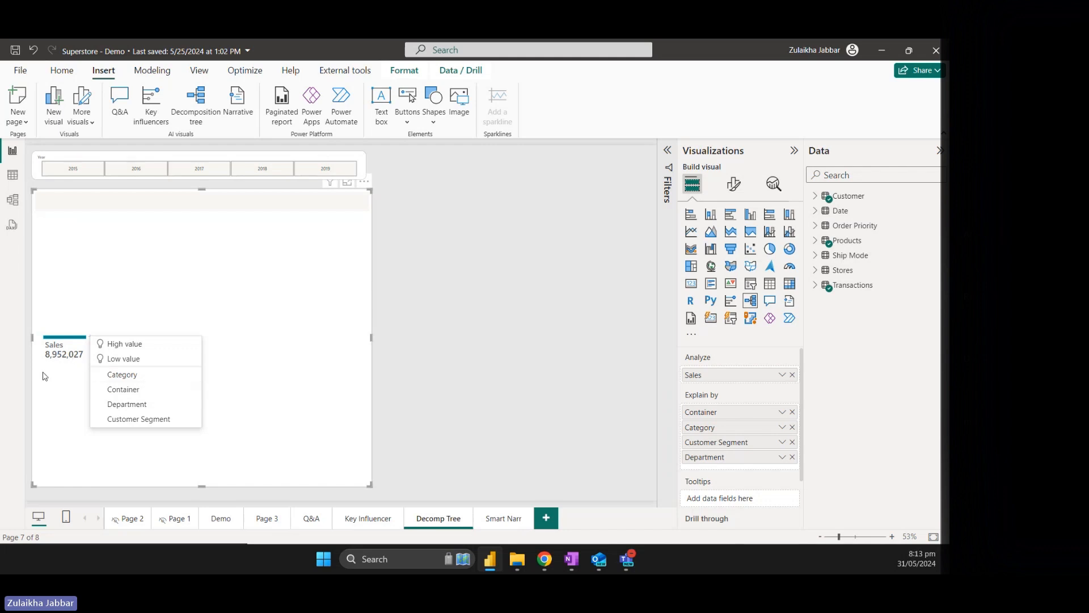
left_click(139, 420)
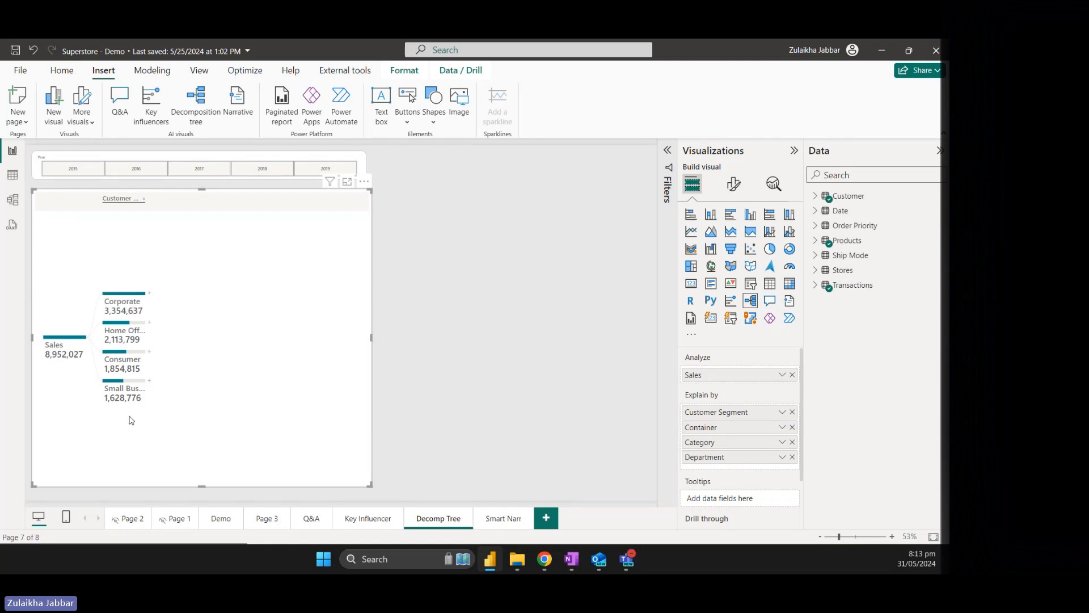
left_click(151, 327)
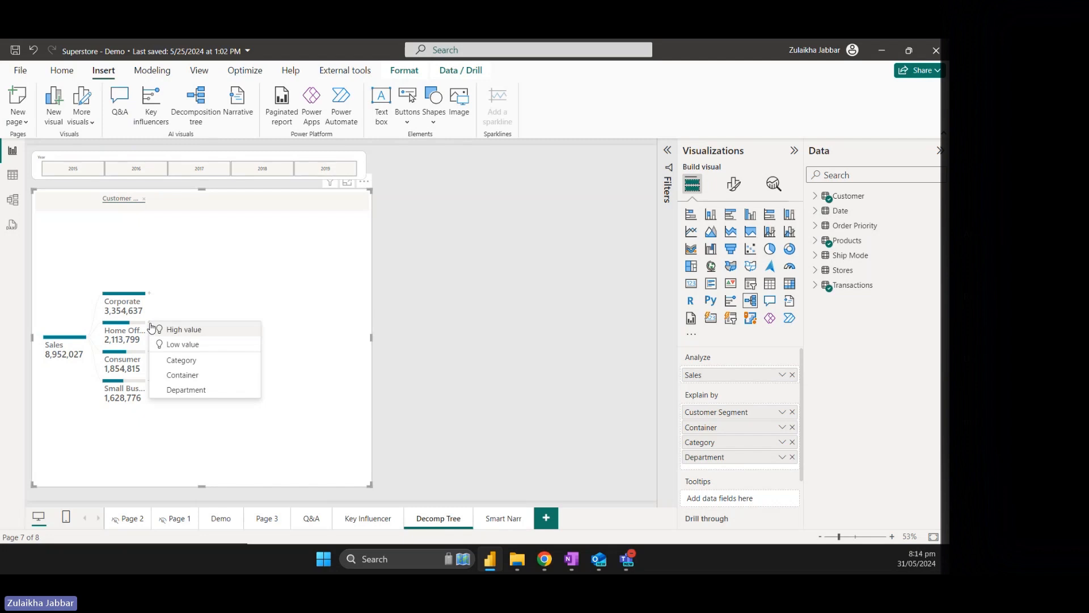
left_click(182, 360)
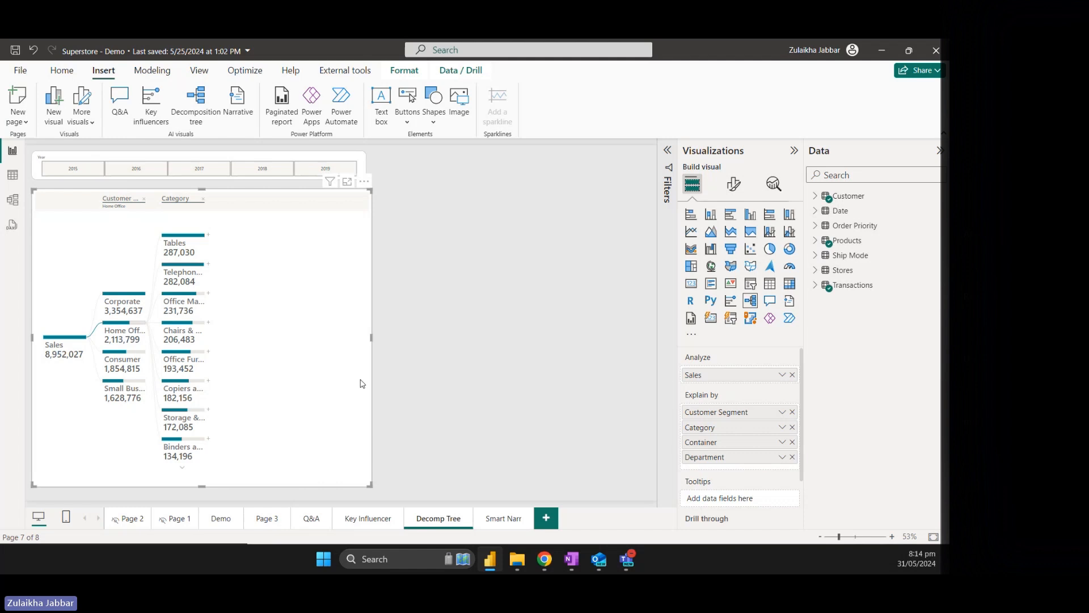
View the category breakdown for the Corporate segment and for the Small Business segment
left_click(147, 300)
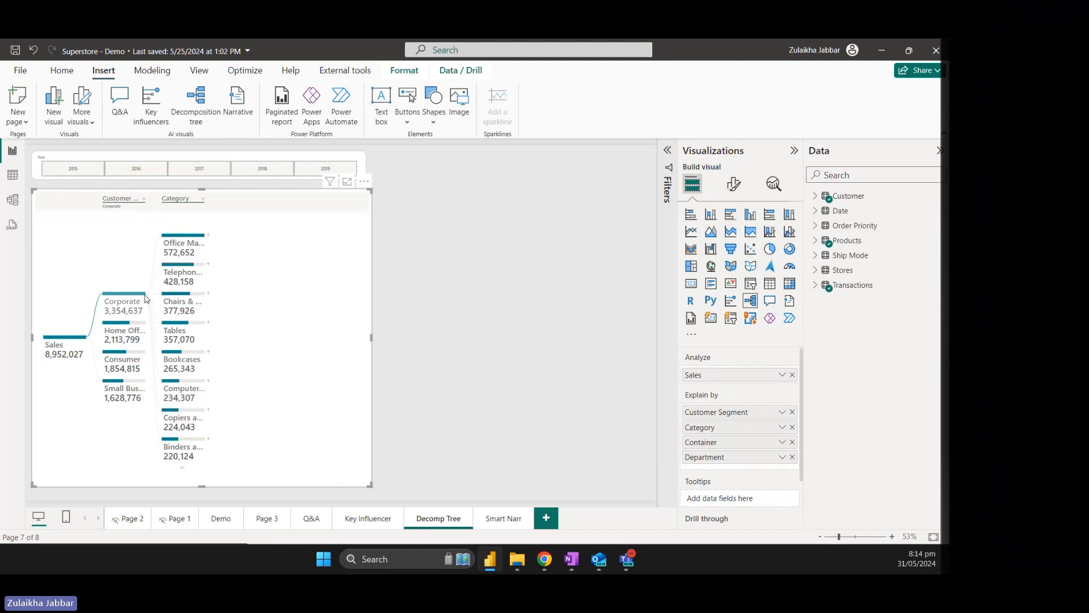
left_click(139, 388)
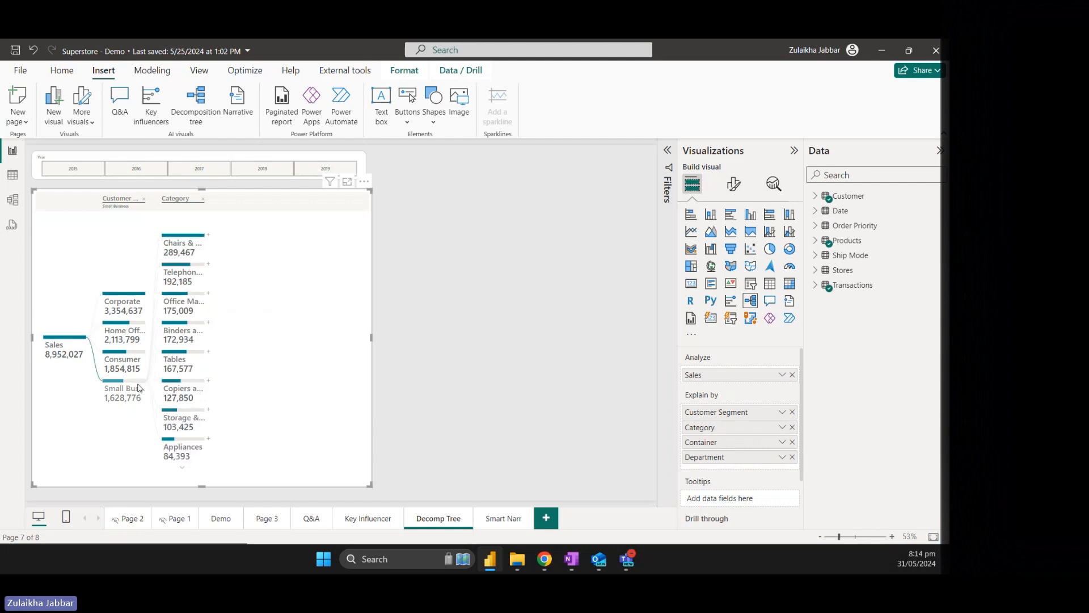
Split the Chairs & Chairmats category under Small Business by Department and its Furniture node by Container, checking the Binders category's department as well
left_click(208, 235)
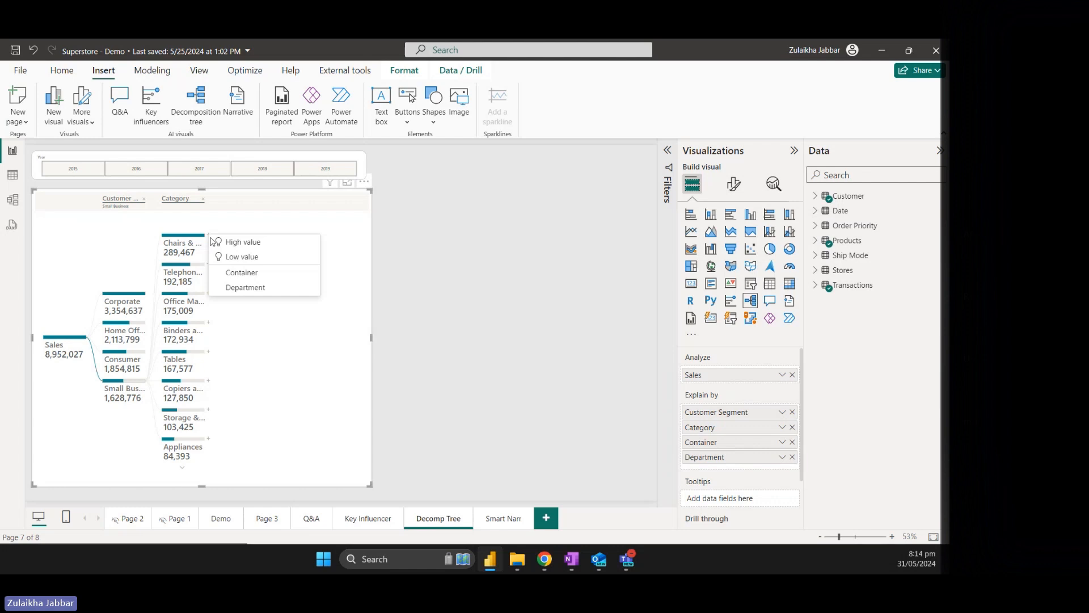
left_click(245, 287)
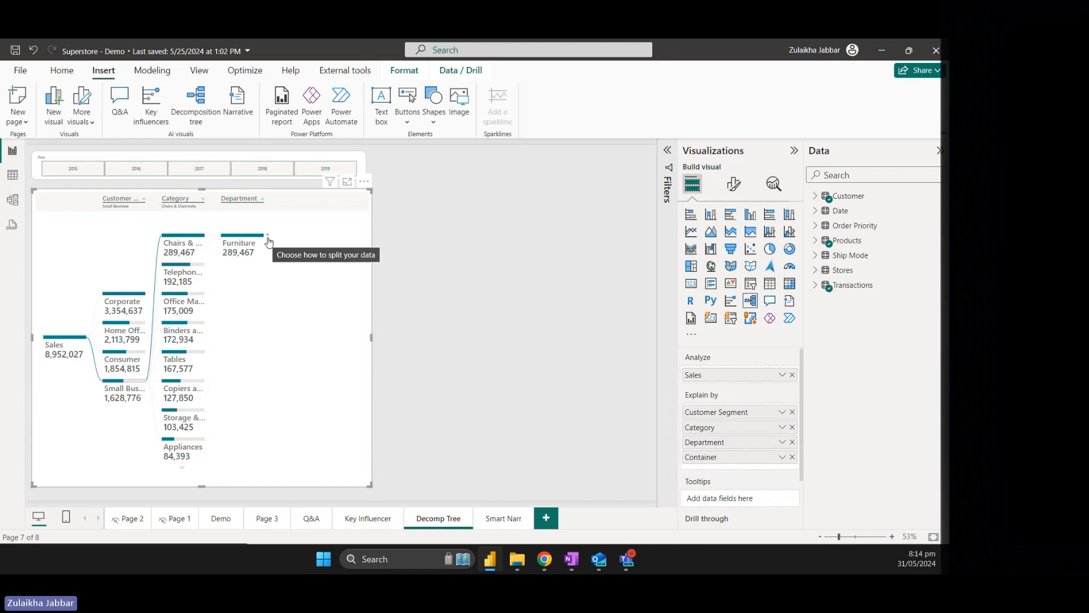
left_click(202, 330)
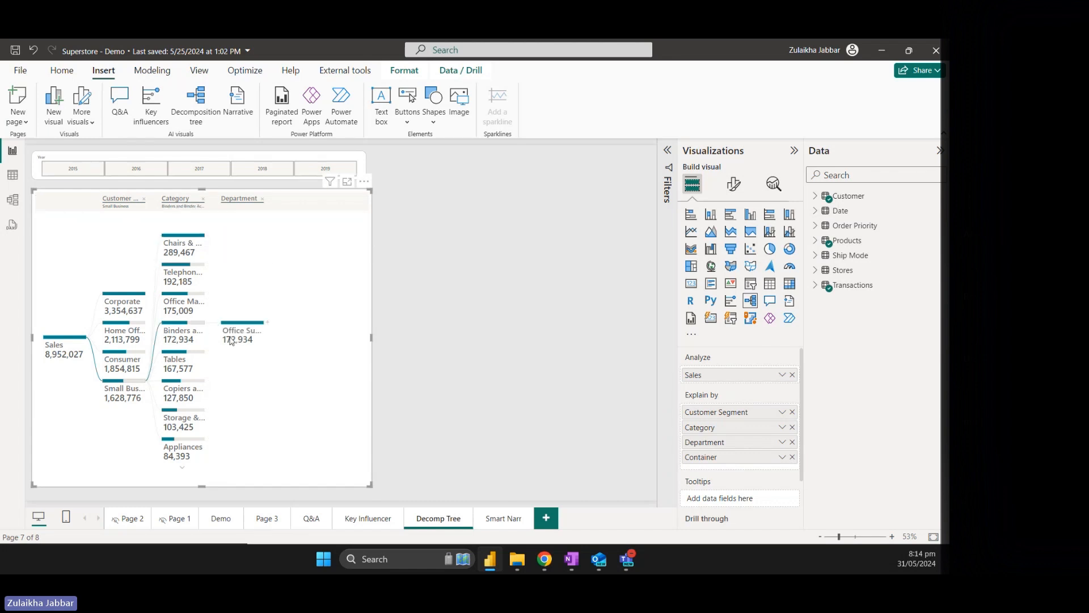
left_click(204, 240)
left_click(266, 235)
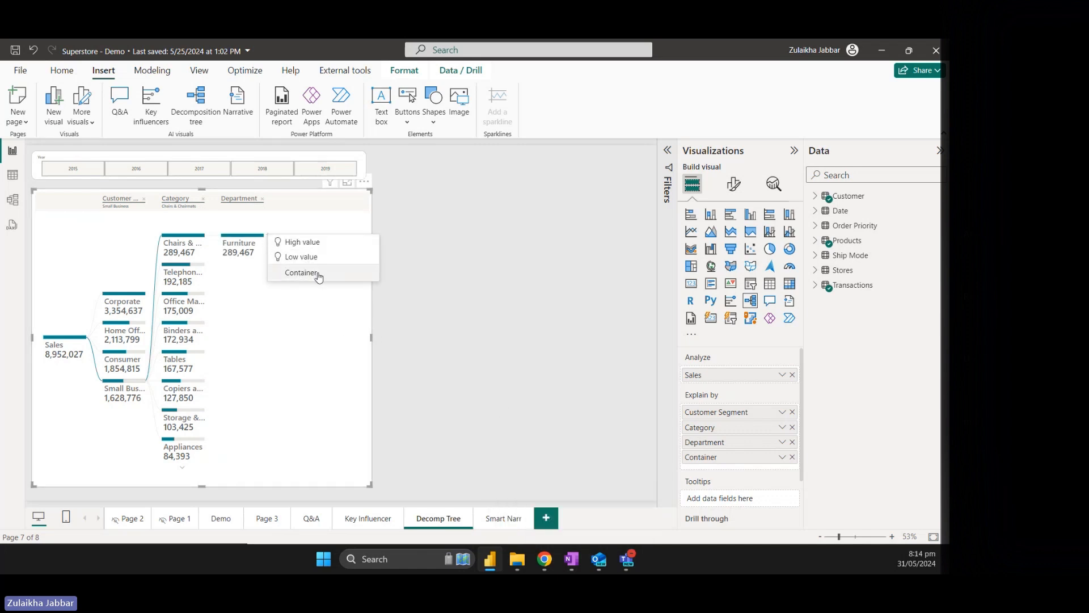
left_click(312, 272)
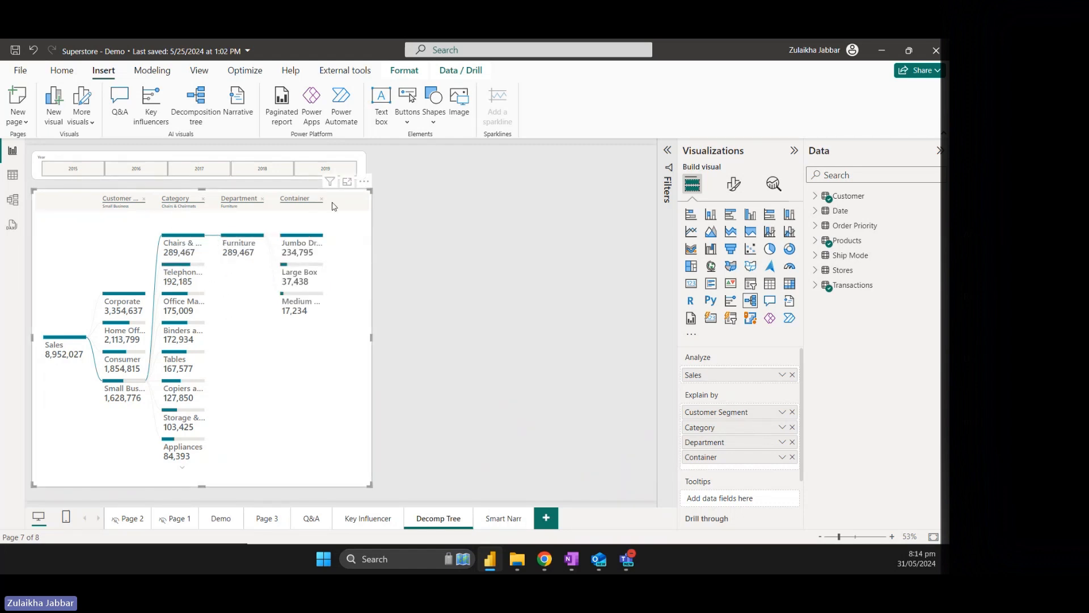
Remove every level beneath the Sales node from the decomposition tree and check the node's split options
left_click(261, 200)
left_click(202, 199)
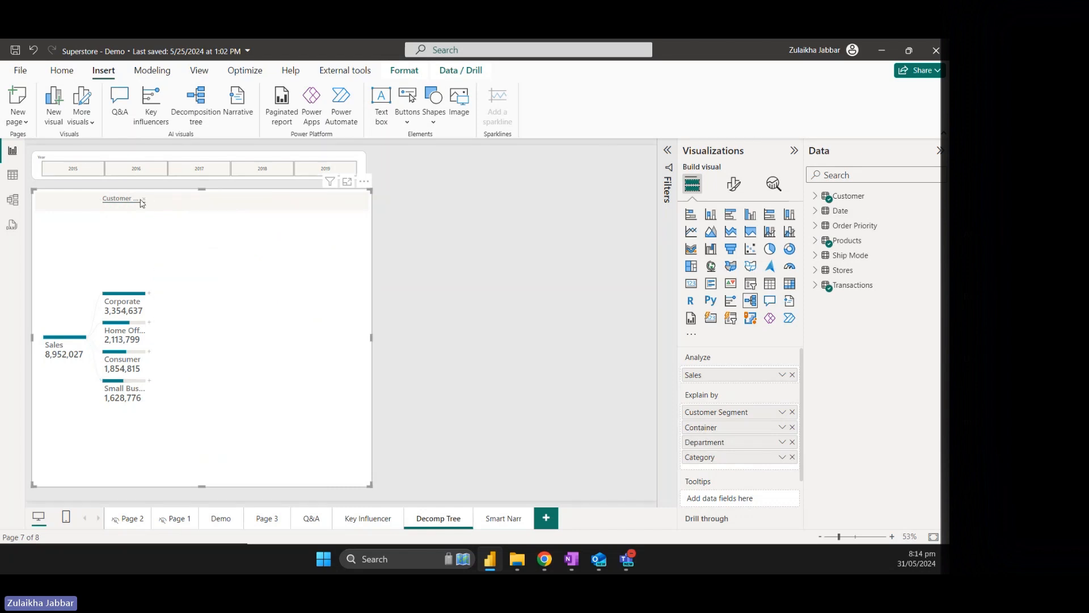
left_click(142, 203)
left_click(89, 337)
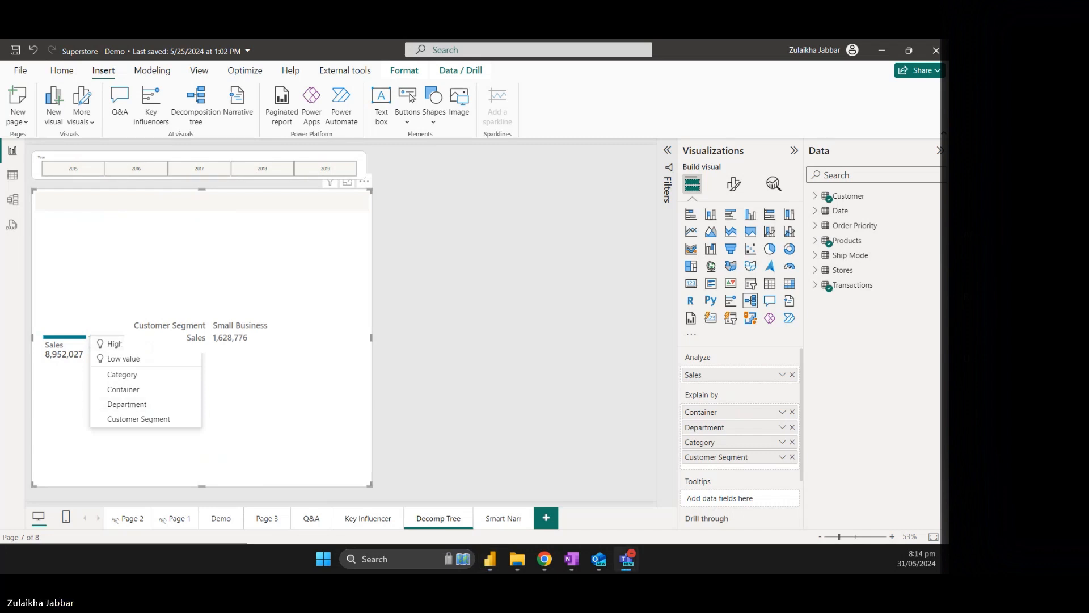
left_click(282, 384)
left_click(90, 337)
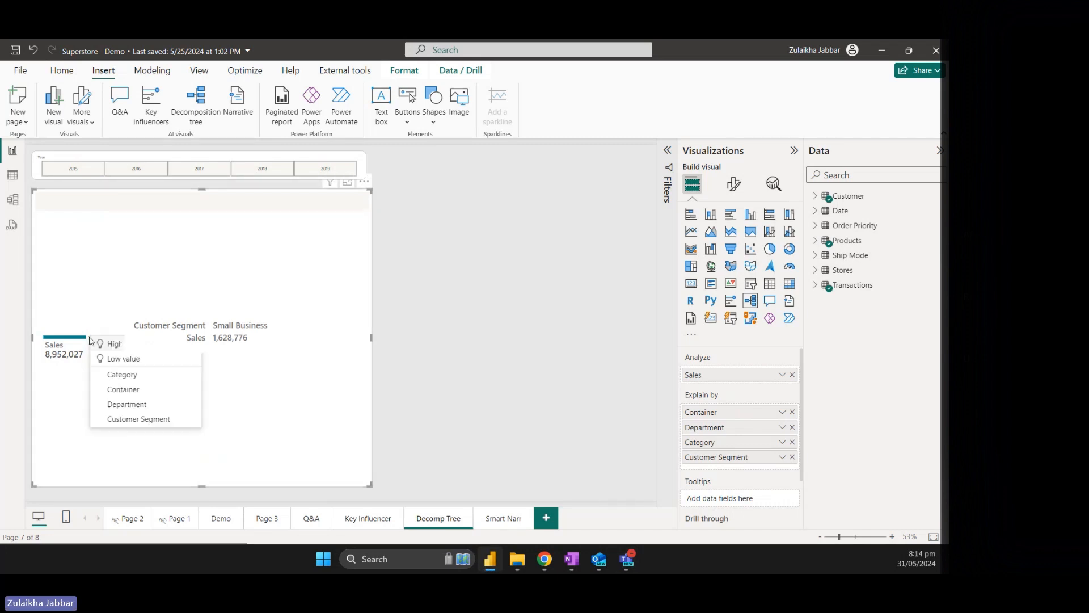
left_click(292, 356)
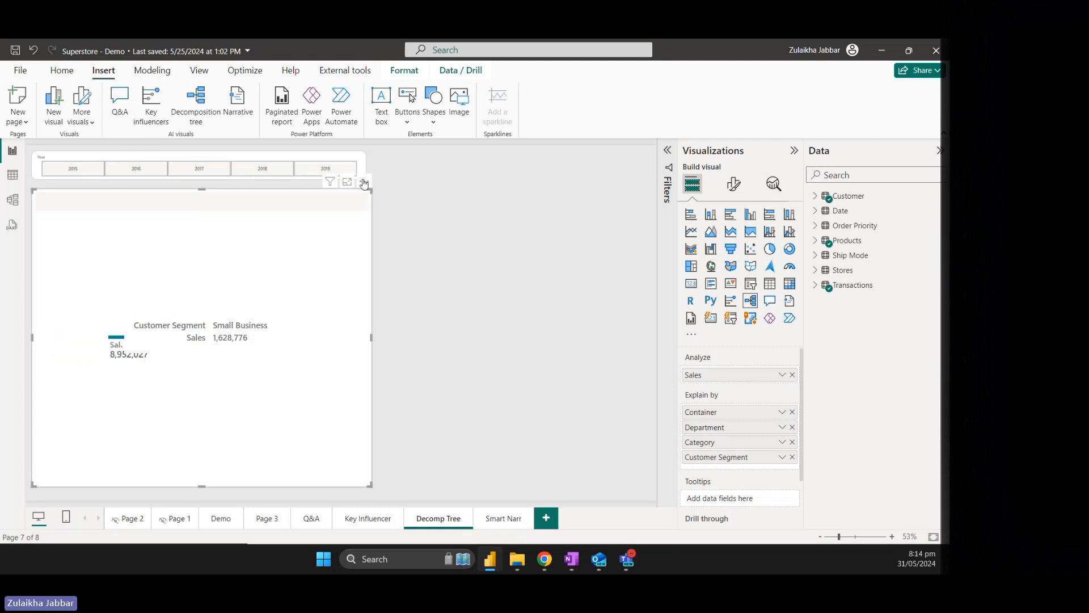
Move the decomposition tree visual across the report page and return it beneath the year slicer
left_click_drag(364, 183, 649, 184)
left_click(168, 330)
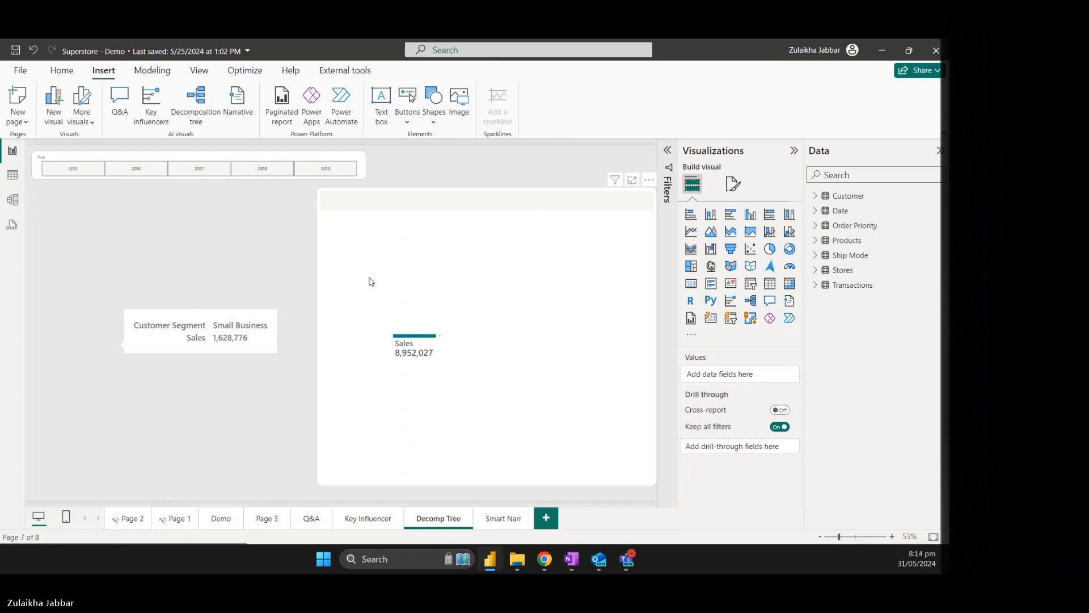
left_click(340, 190)
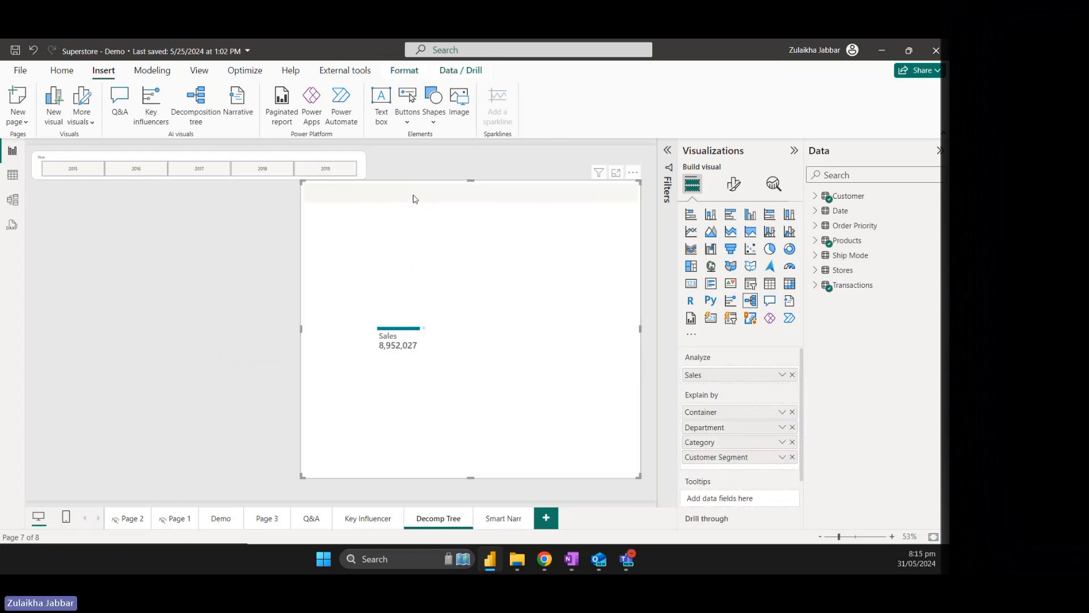
left_click_drag(414, 194, 157, 200)
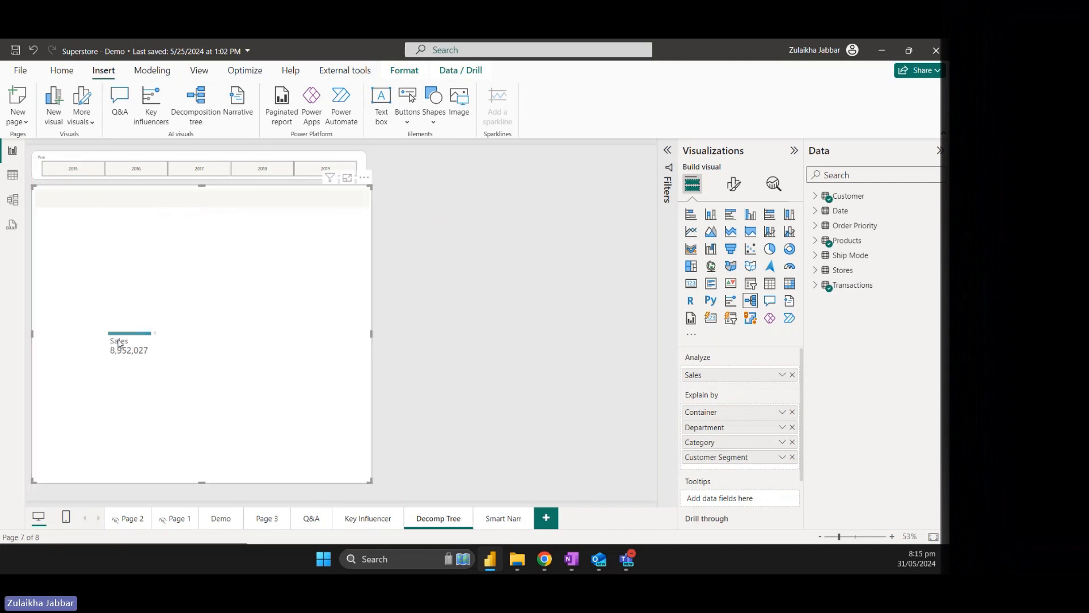
Split the Sales node by Department and remove that level again
left_click(101, 333)
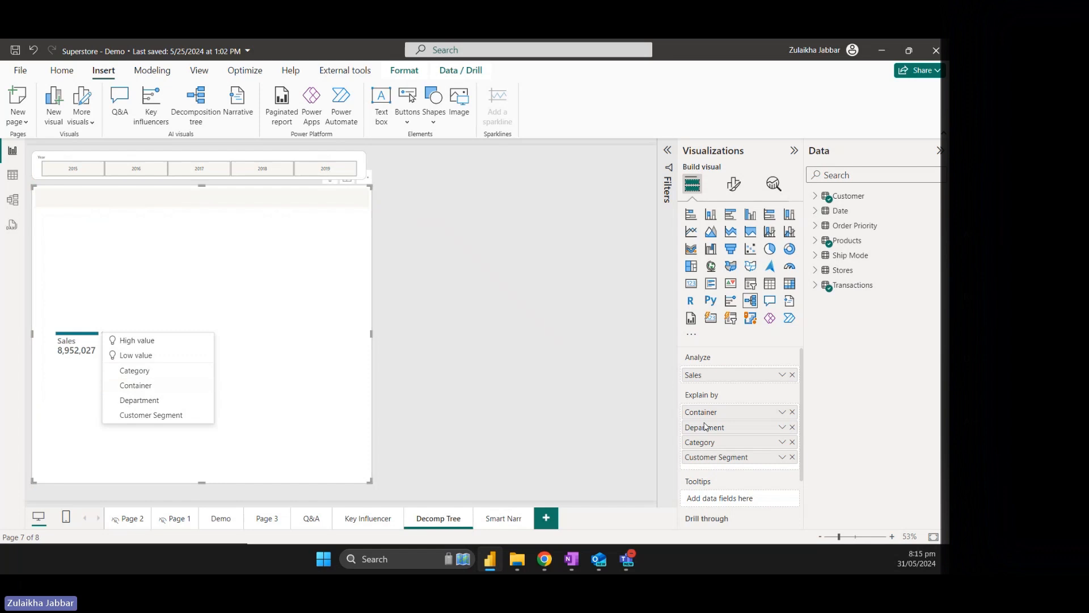
left_click(193, 403)
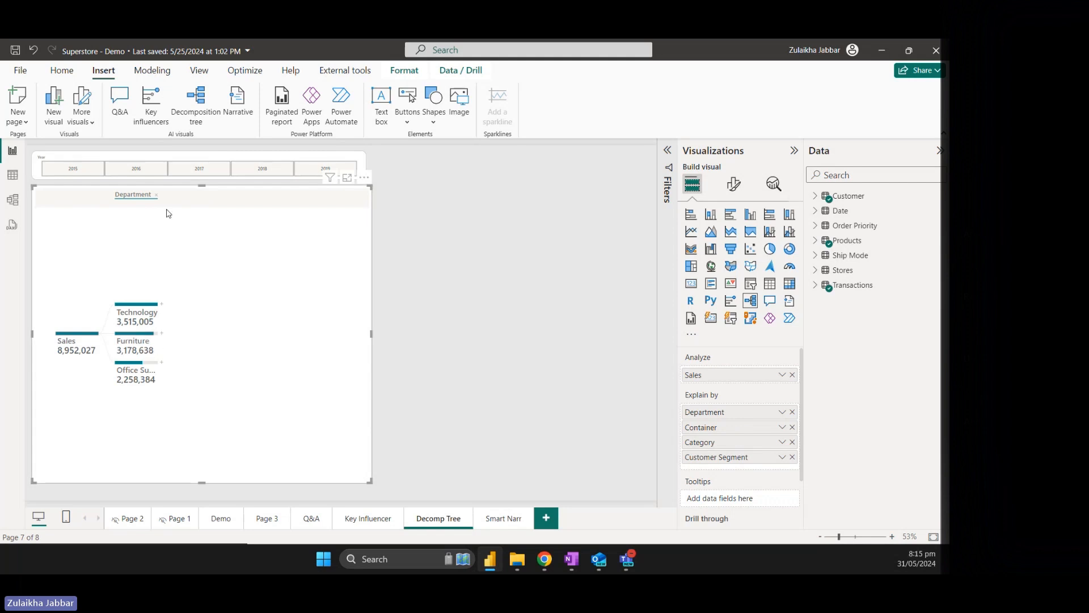
left_click(156, 195)
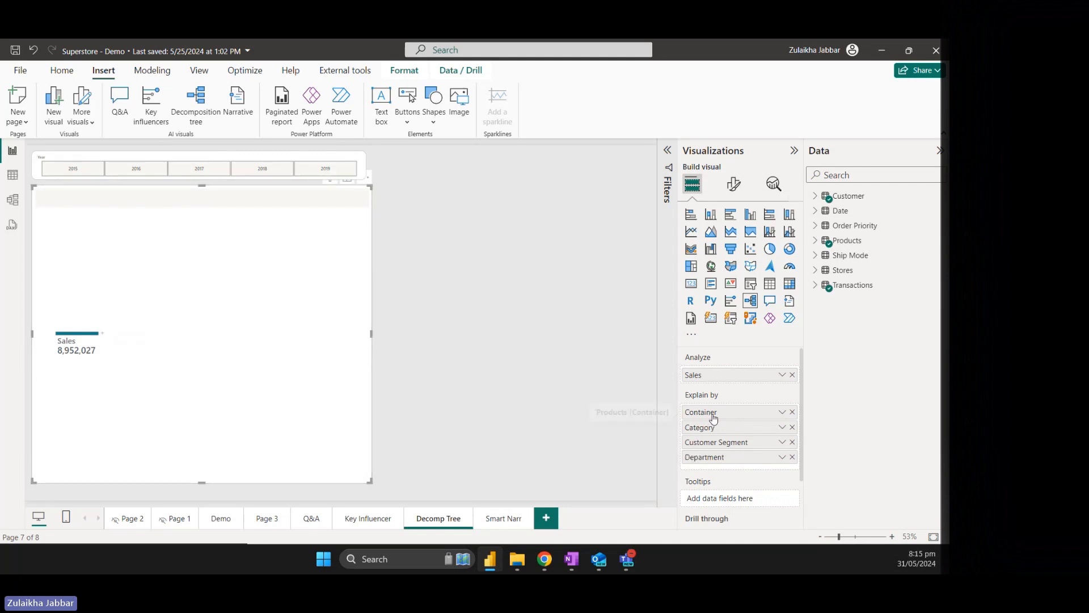
Break Sales down by Customer Segment, the Corporate segment by Container, and its Small Box node by Department
left_click(103, 333)
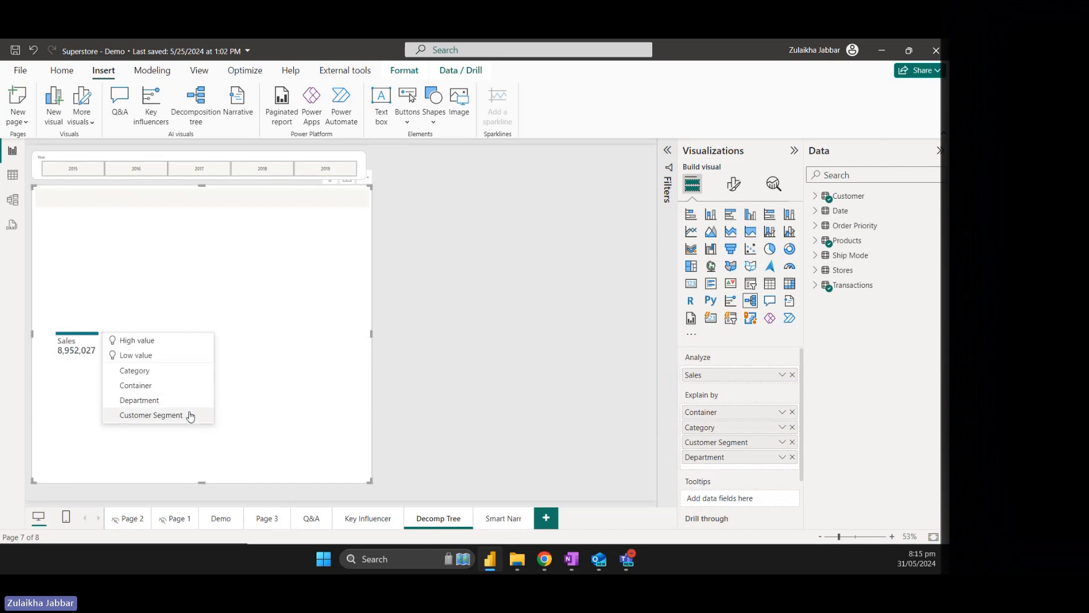
left_click(190, 416)
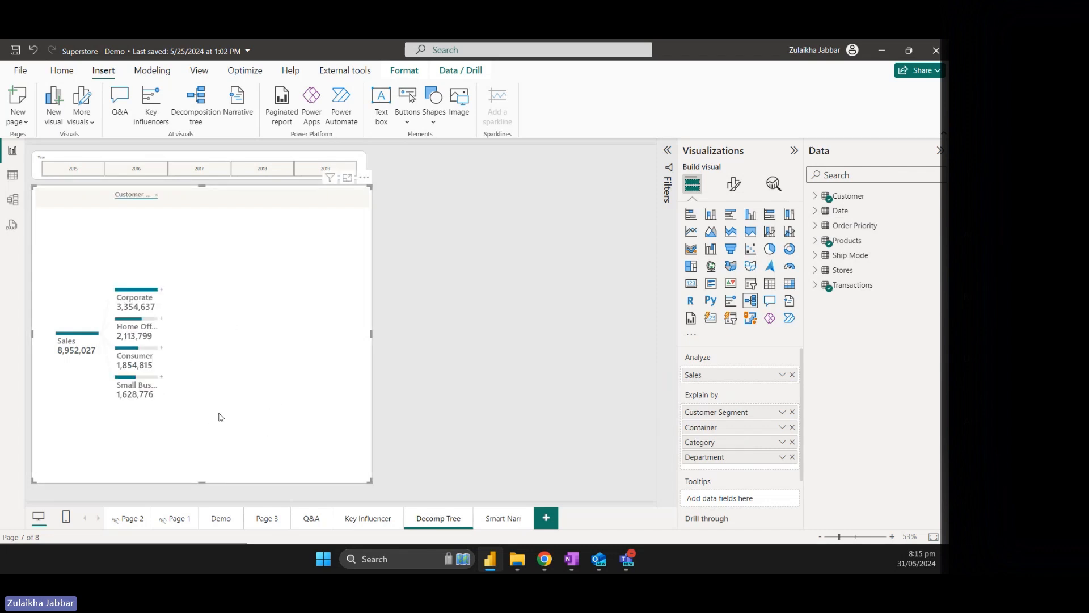
left_click(162, 296)
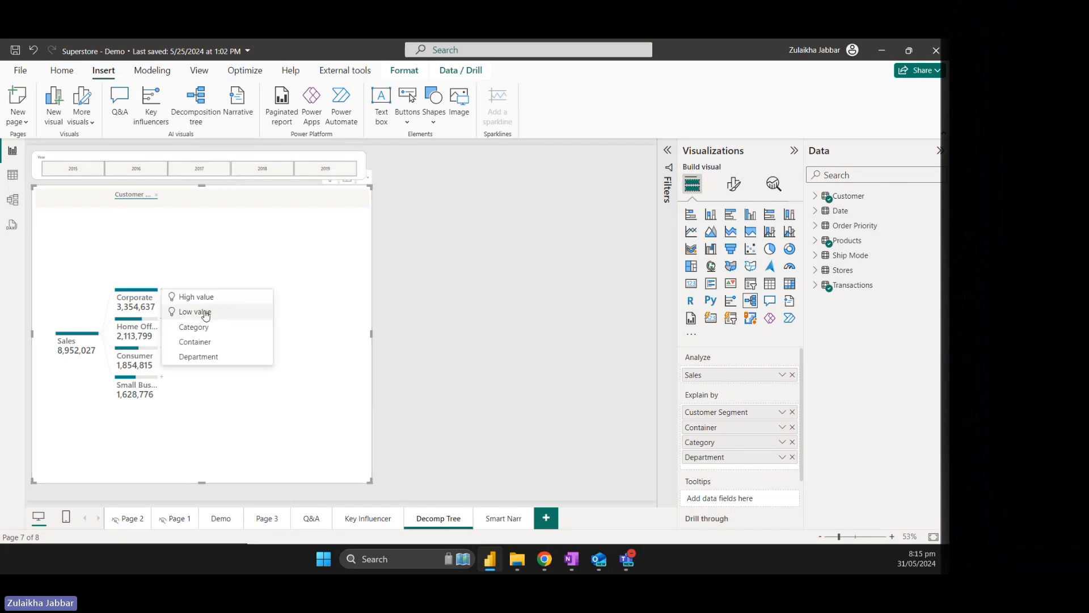
left_click(219, 349)
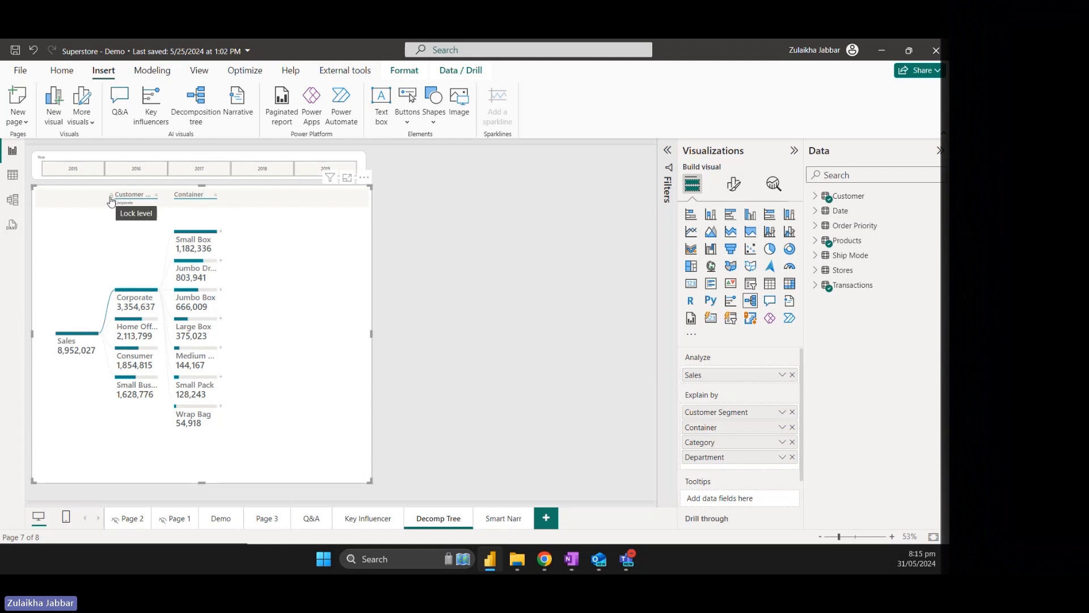
left_click(221, 231)
left_click(258, 282)
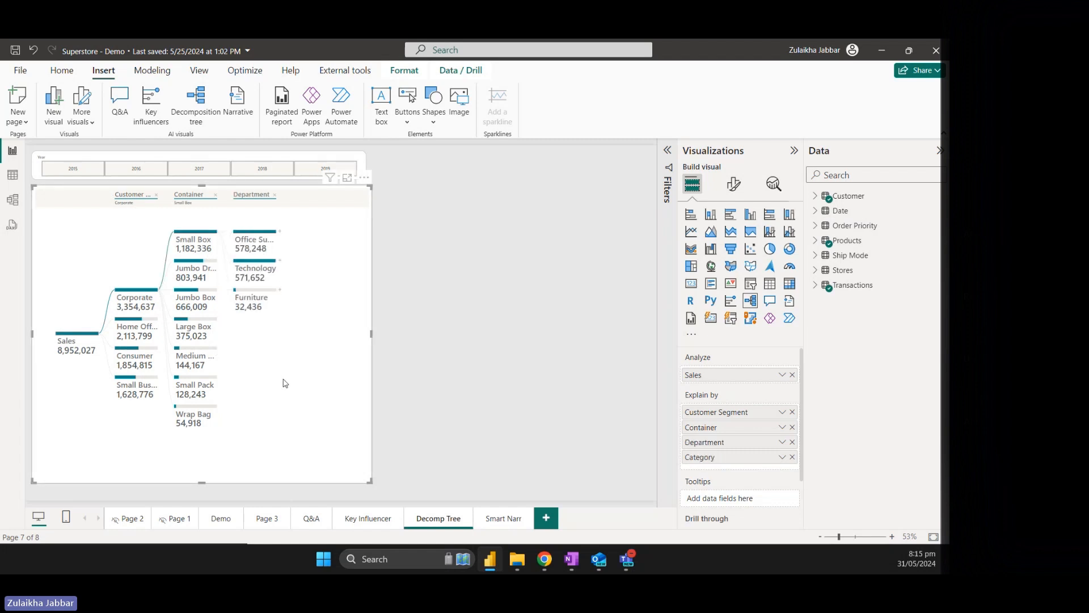
Enlarge the decomposition tree visual slightly in both width and height
left_click(62, 71)
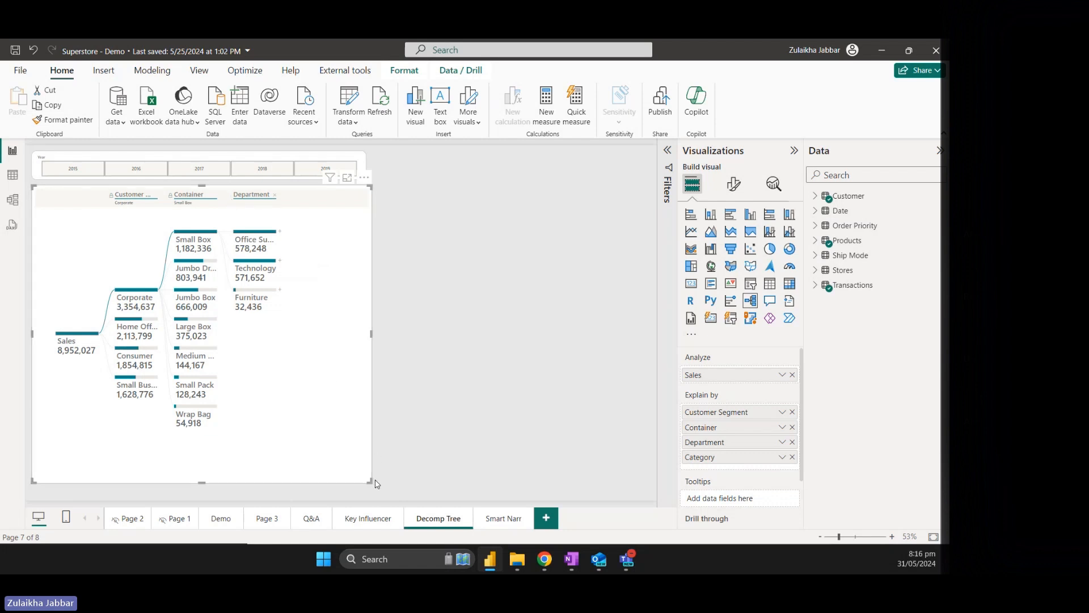
left_click_drag(377, 489, 387, 500)
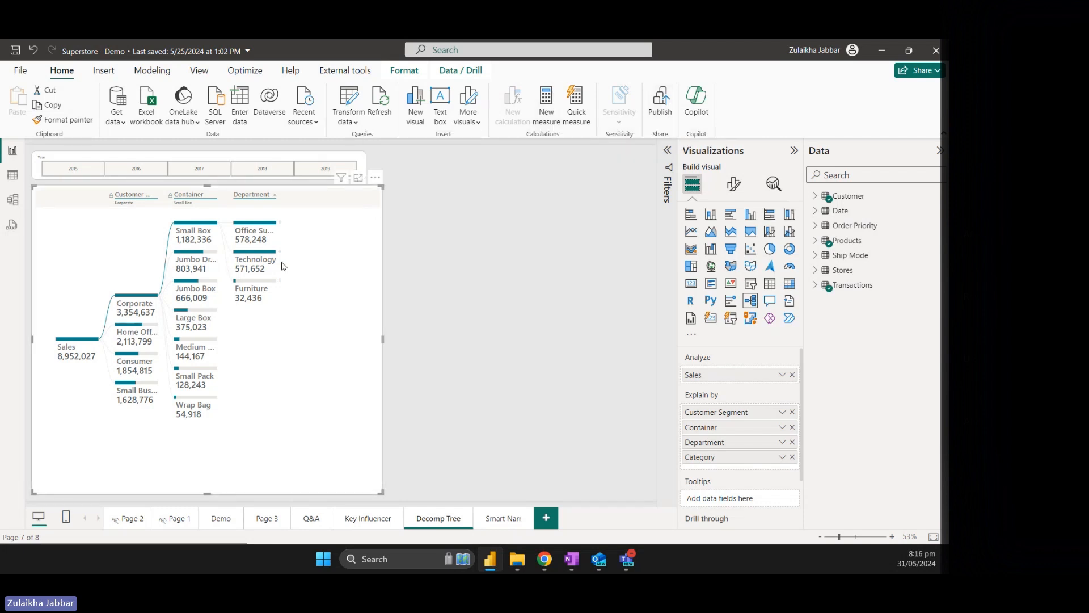
Split the Office Supplies node by Category and remove the Department level from the tree
left_click(280, 222)
left_click(297, 258)
left_click(275, 195)
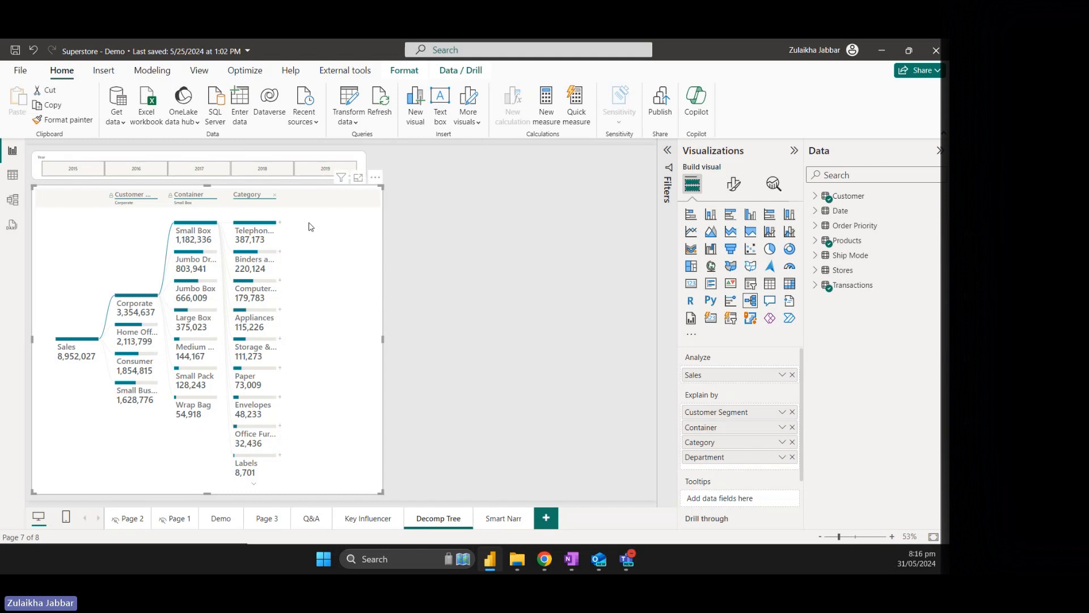
Replace the category breakdown of the Small Box node with one for the Corporate segment's Medium Box node
left_click(274, 195)
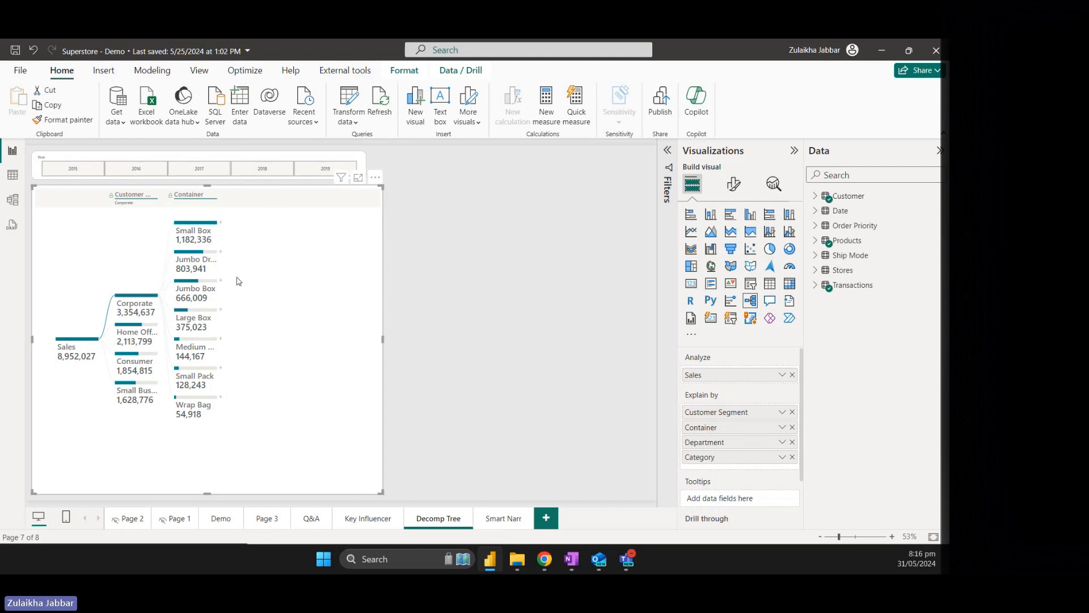
left_click(222, 339)
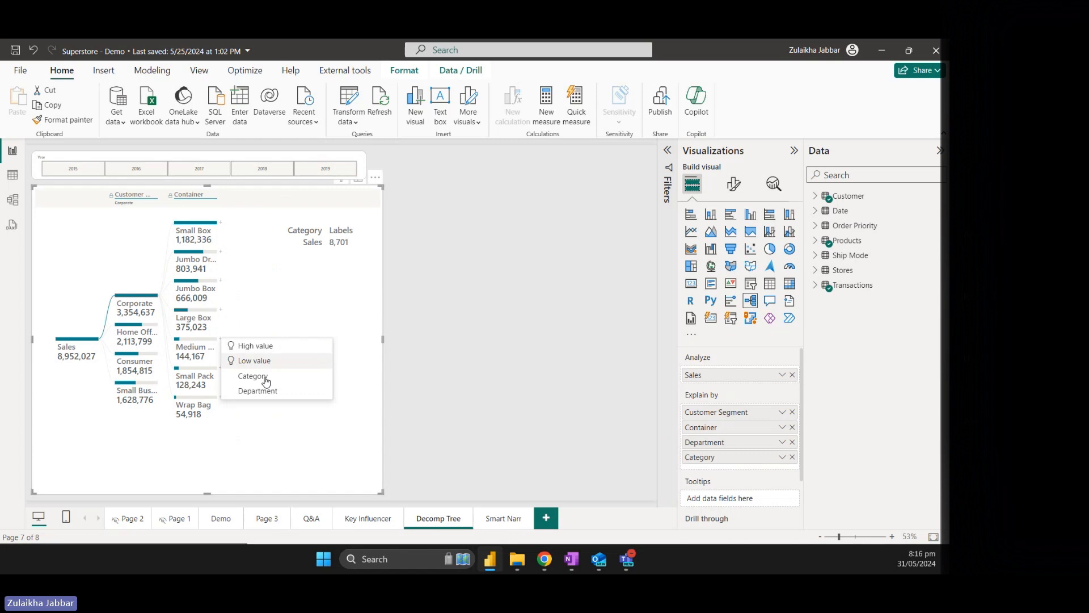
left_click(244, 376)
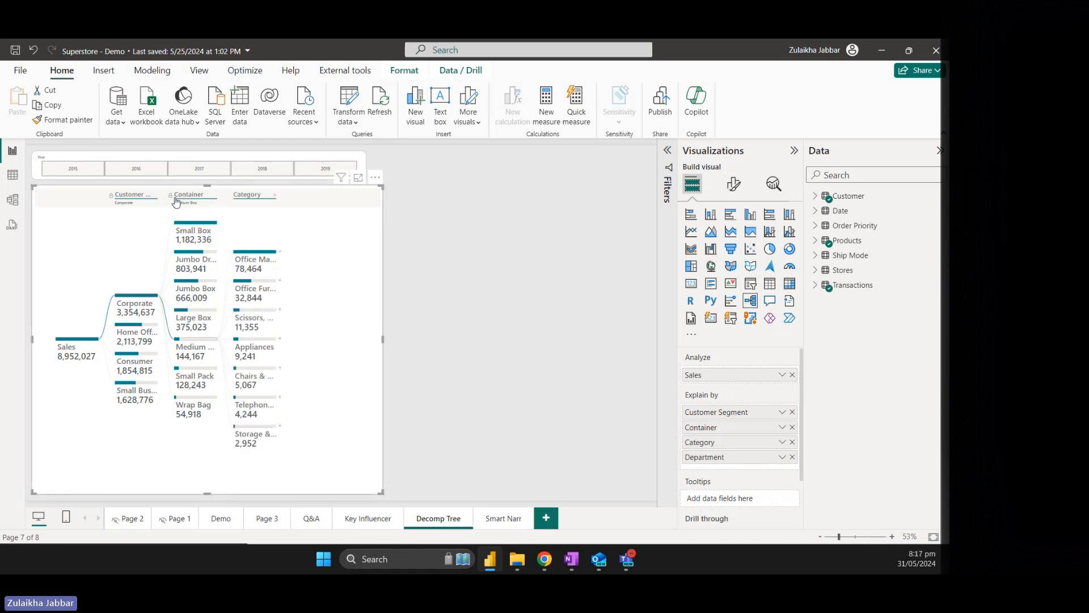
Unlock the Container and Customer Segment levels and remove all levels beneath the Sales node
left_click(170, 196)
left_click(112, 195)
left_click(275, 196)
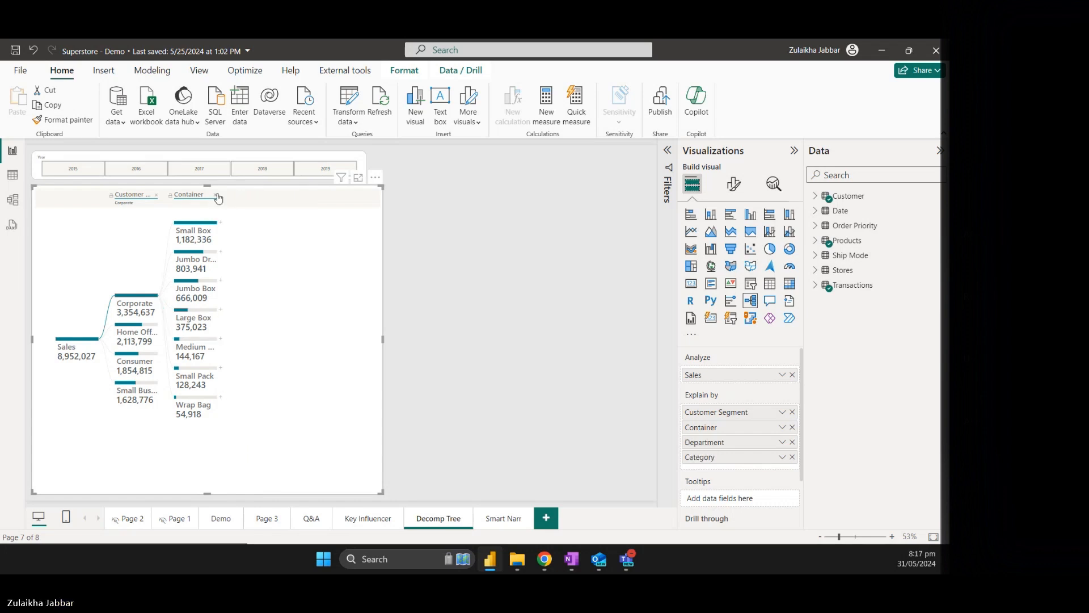
left_click(215, 195)
left_click(157, 195)
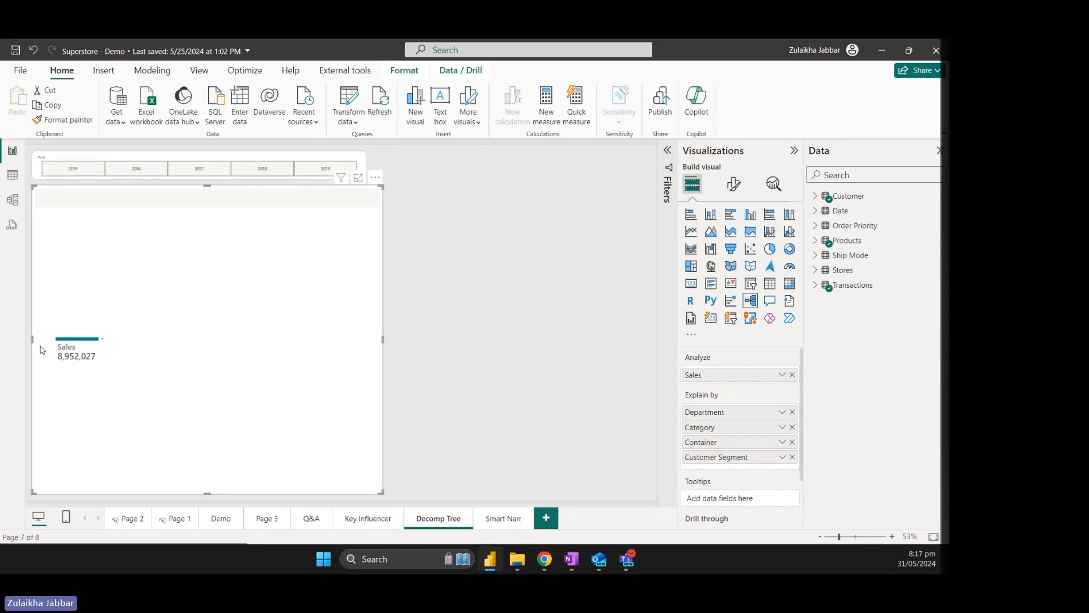
Split the Sales node by Category and filter the tree to 2017 with the year slicer
left_click(102, 339)
left_click(131, 375)
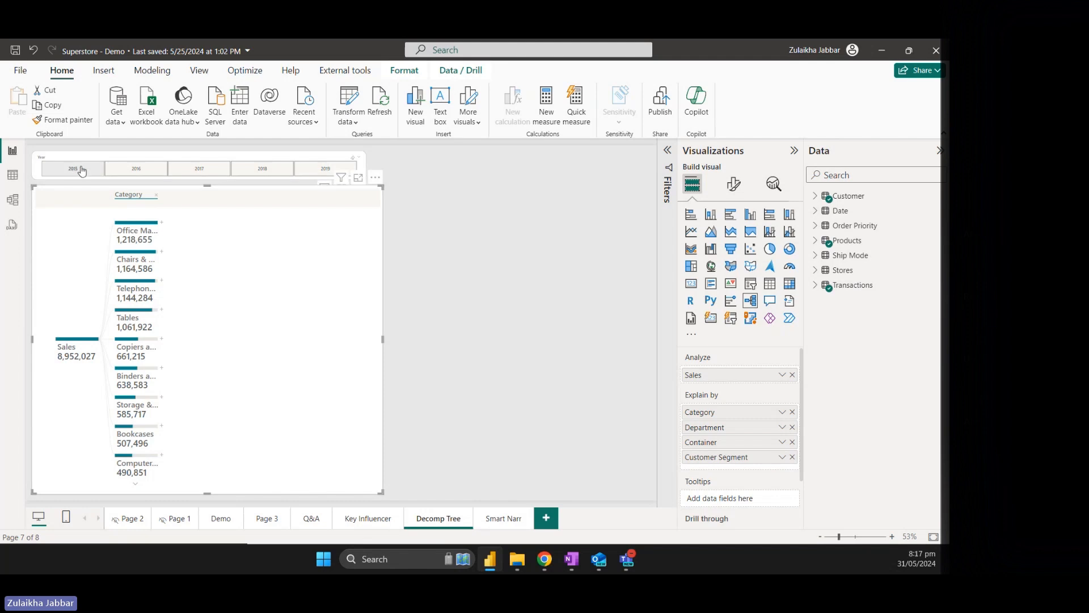
left_click(220, 178)
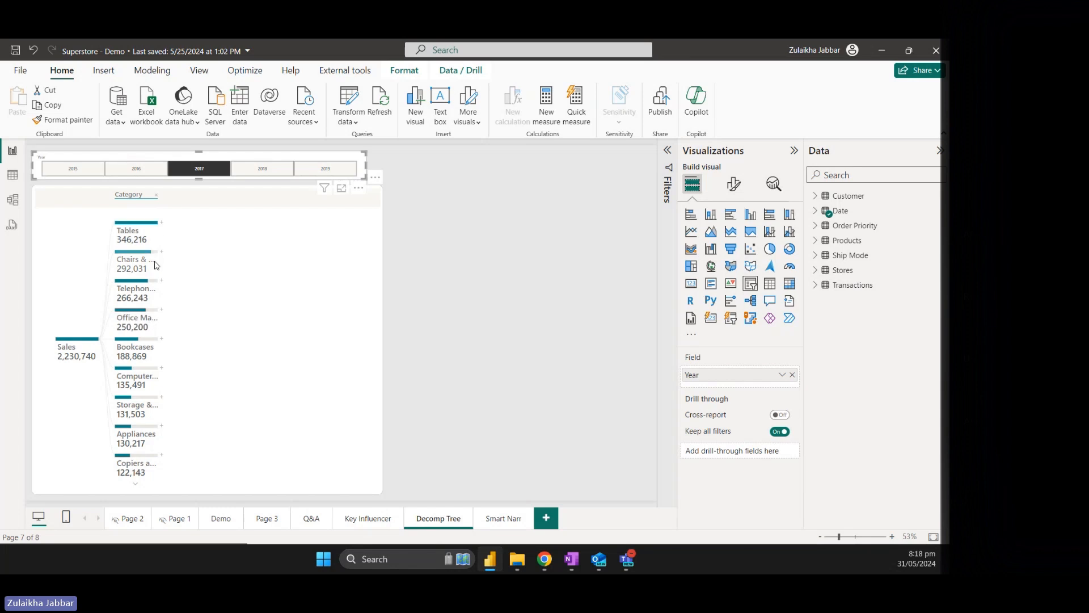
mouse_move(156, 265)
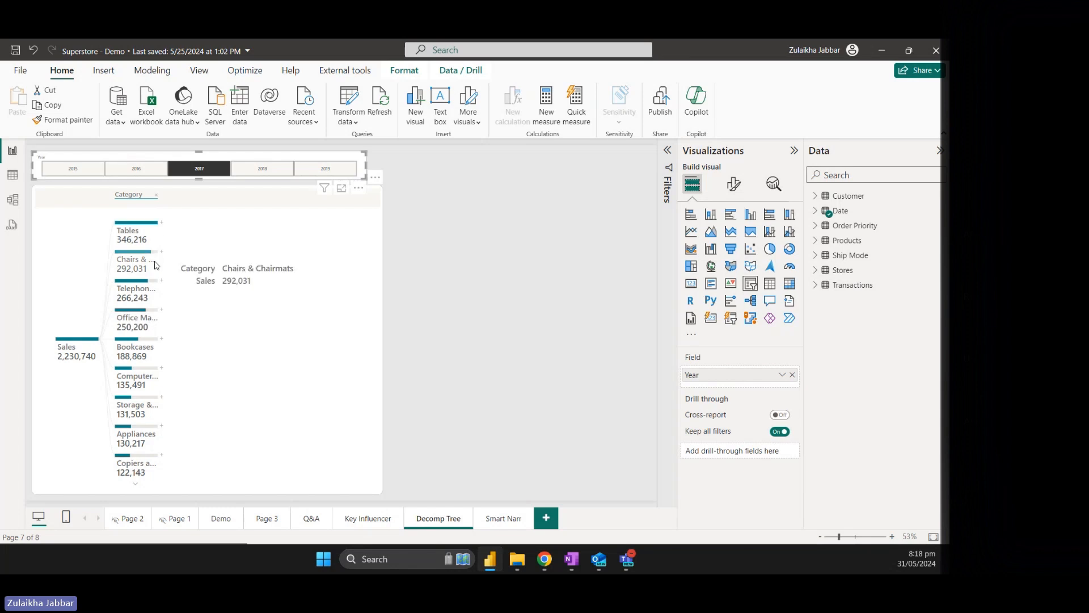
Filter the tree to 2018 instead of 2017 and open the year slicer's formatting options
left_click(205, 175)
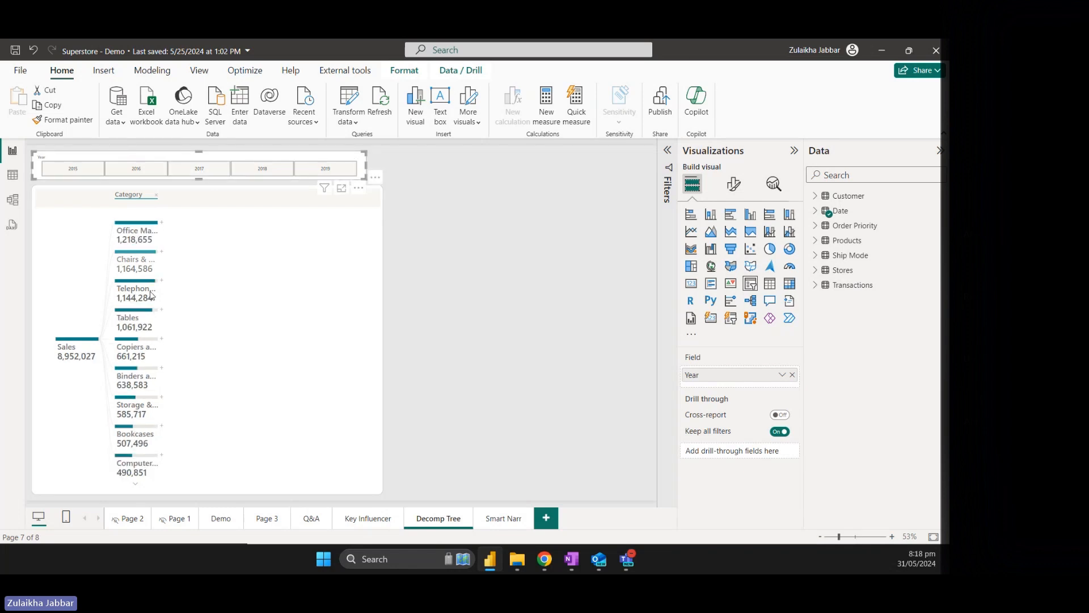
left_click(250, 174)
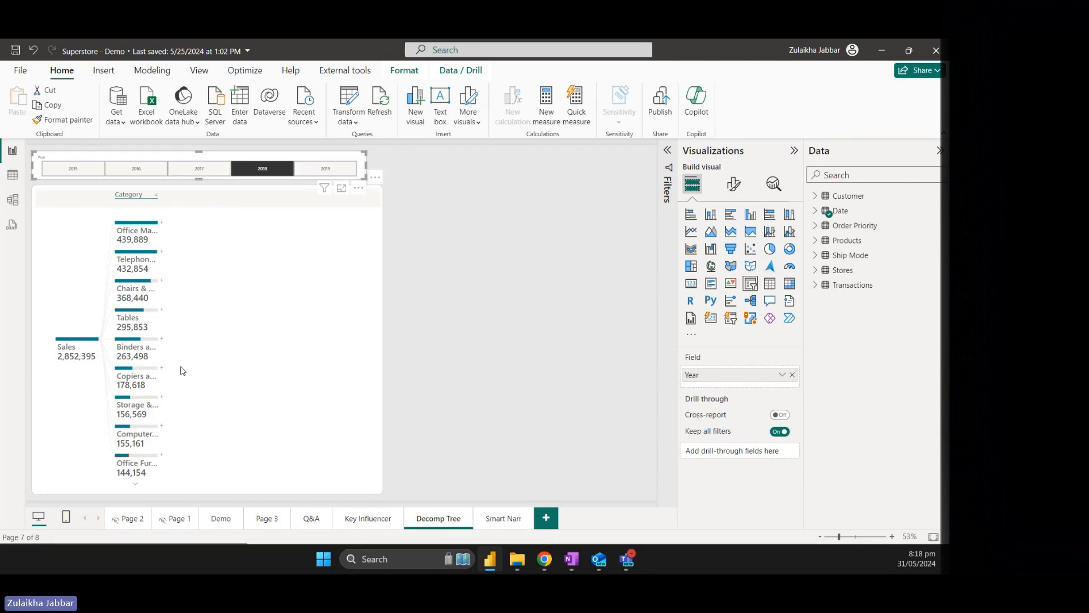
left_click(194, 283)
left_click(734, 184)
left_click(258, 174)
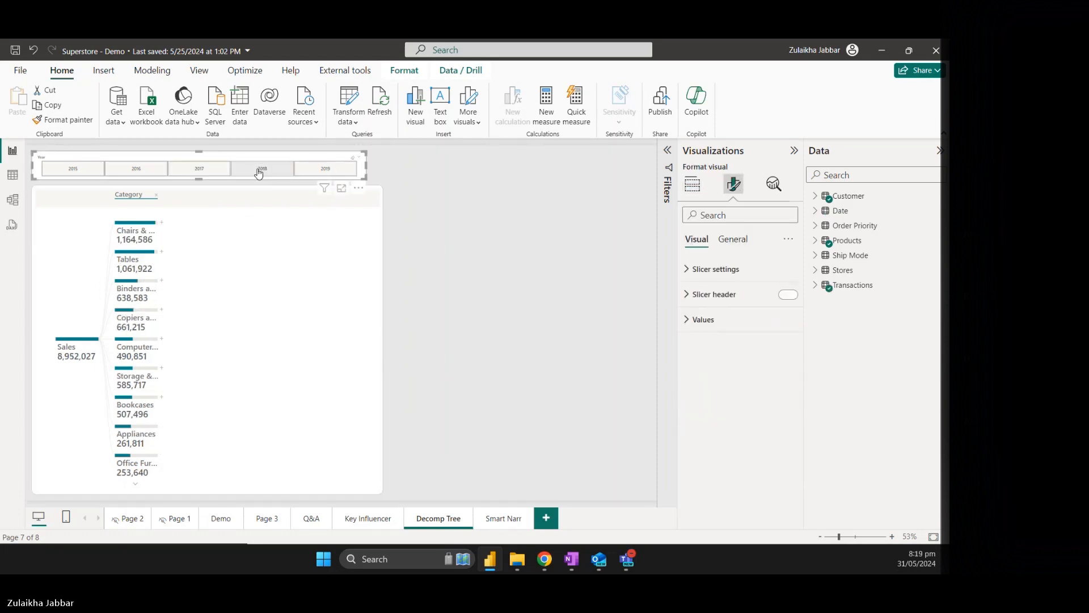
left_click(259, 173)
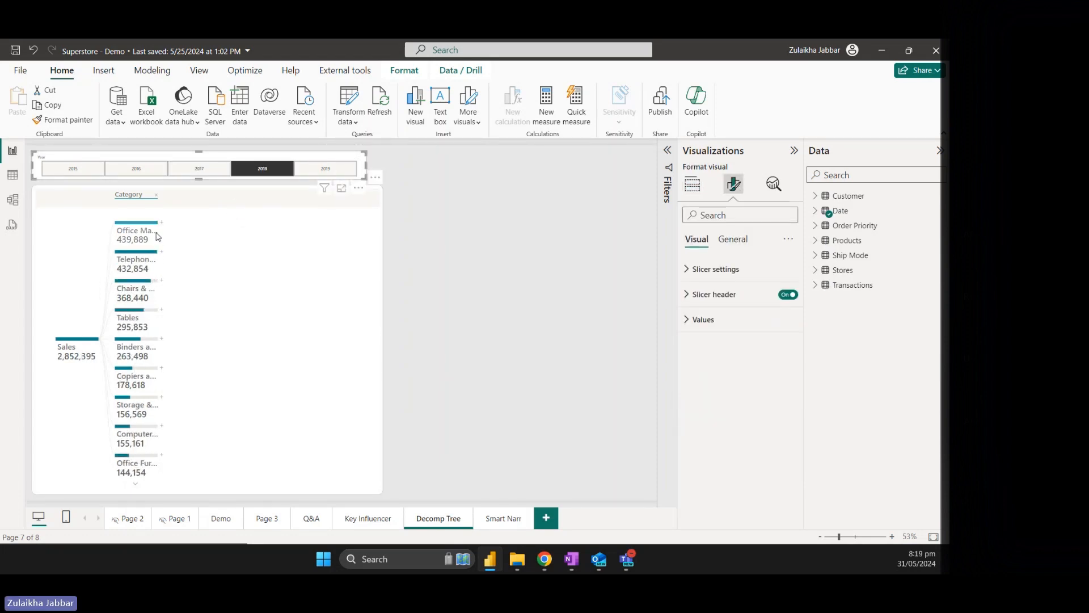
Remove the Category level beneath the Sales node and clear the 2018 filter from the year slicer
left_click(156, 194)
left_click(104, 339)
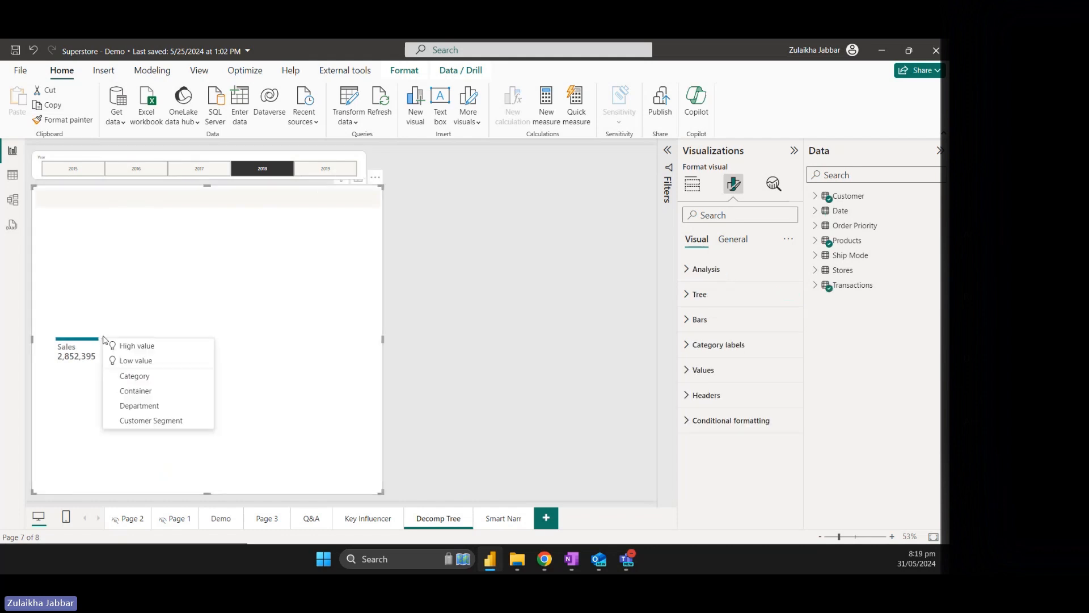
left_click(262, 171)
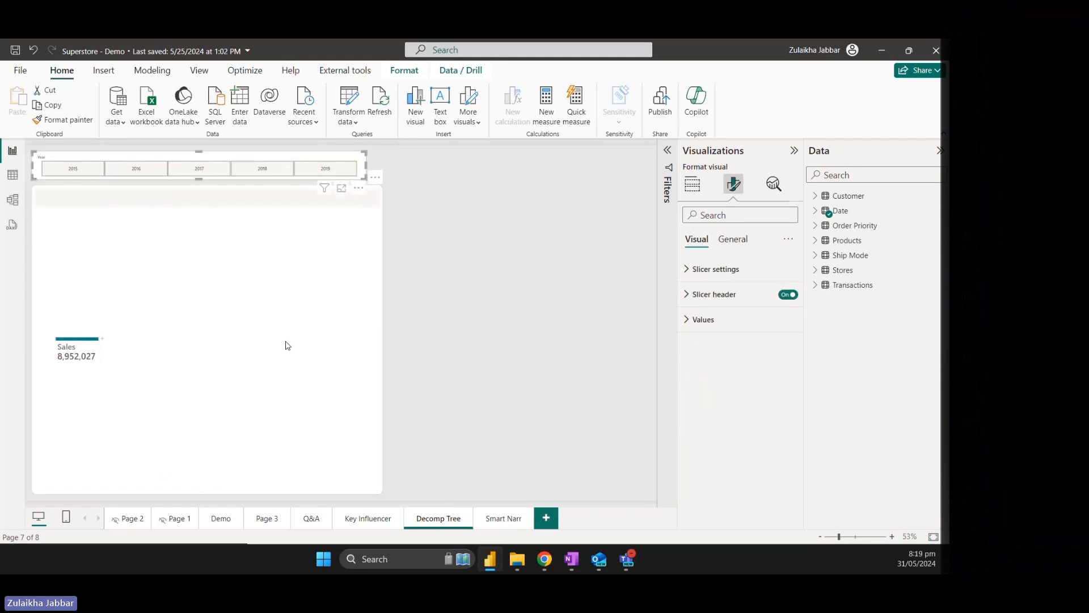
Split the Consumer node under Tables by Container, and its Jumbo Box node by Department
left_click(173, 371)
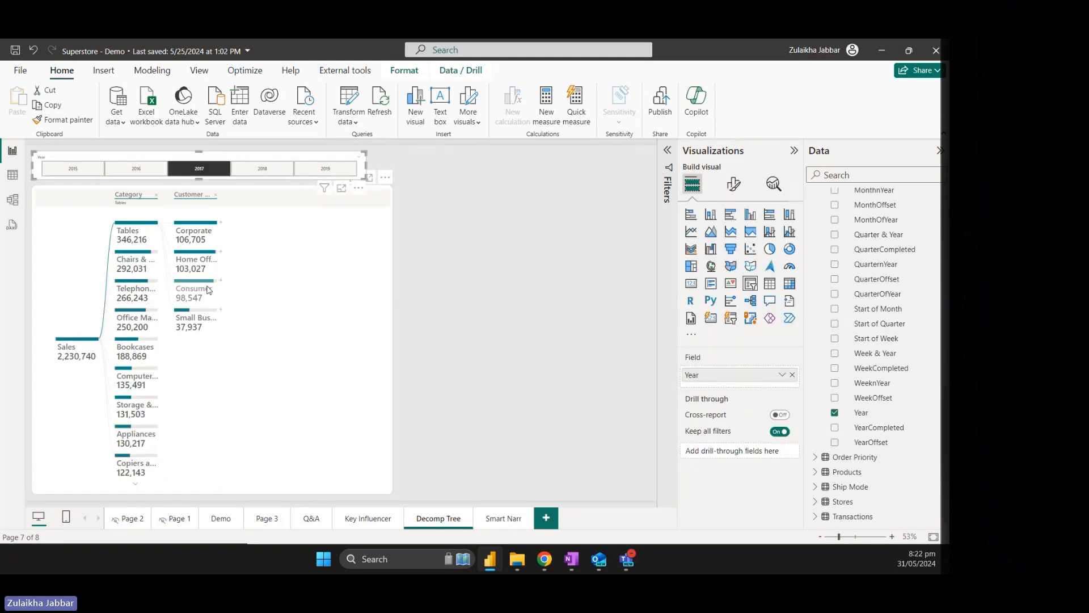
left_click(207, 290)
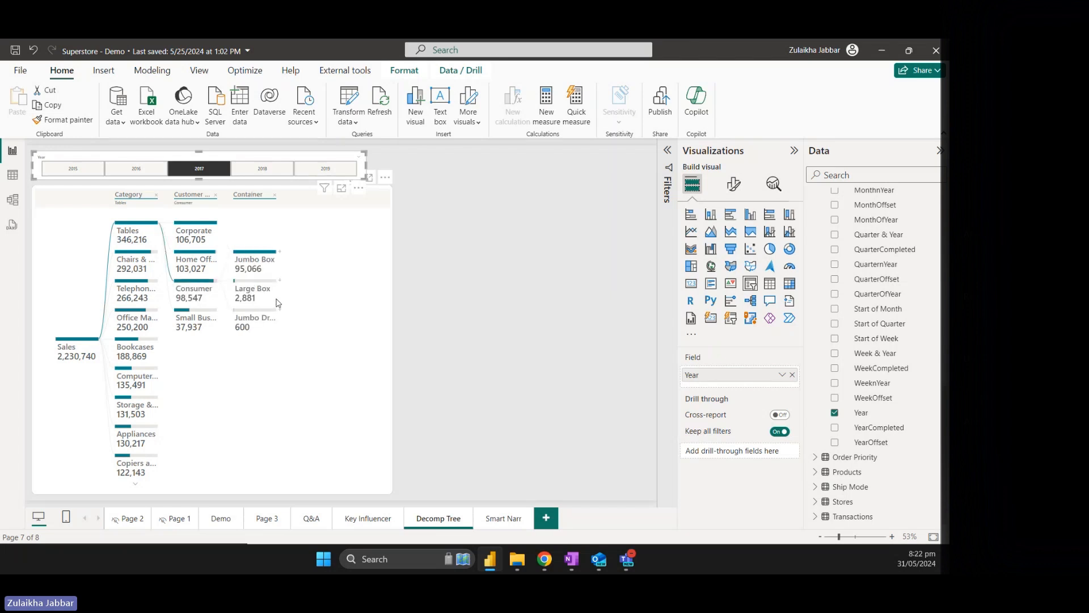
left_click(279, 252)
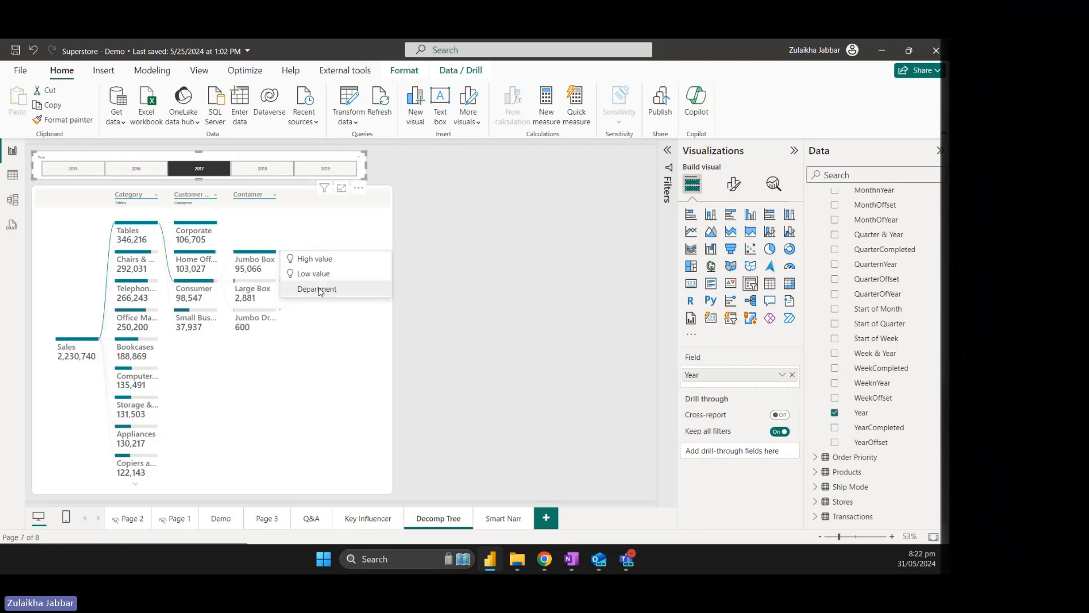
left_click(317, 289)
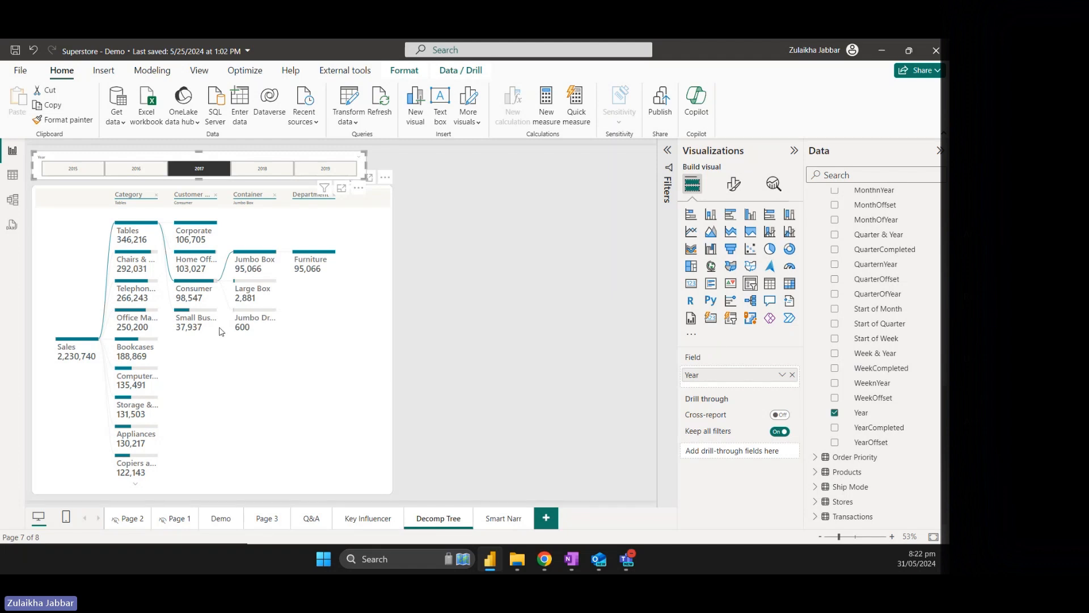
Filter the decomposition tree by year to 2018, 2019, 2015 and finally 2016
left_click(259, 170)
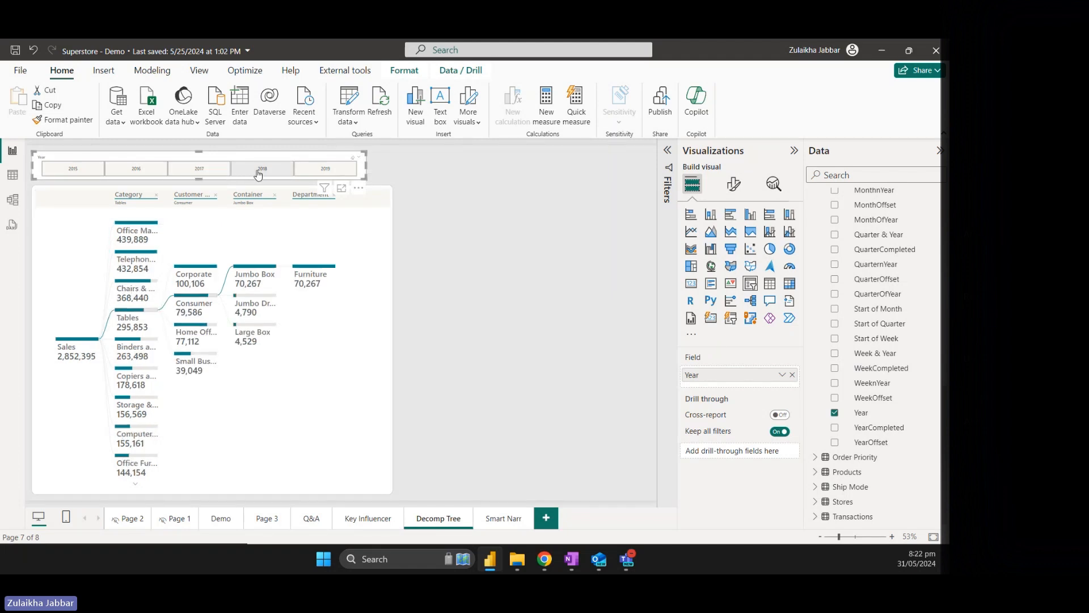
left_click(315, 171)
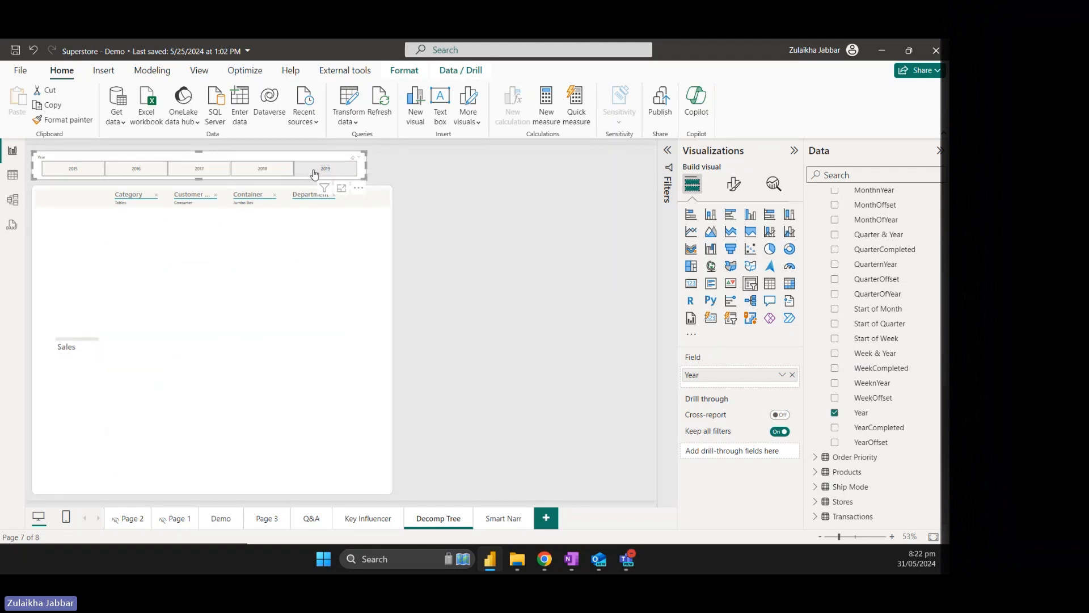
left_click(71, 171)
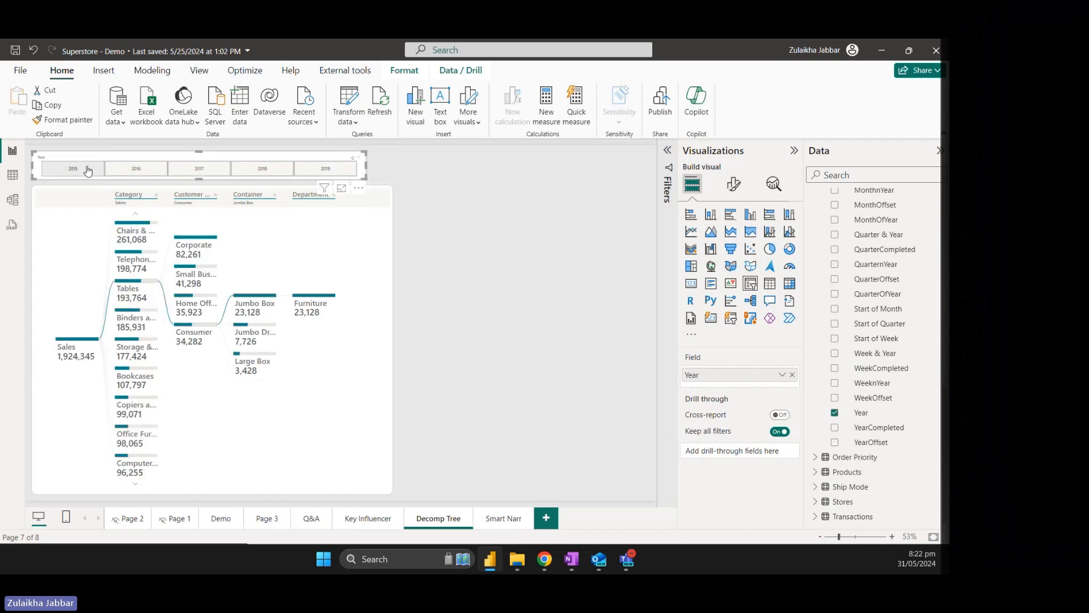
left_click(135, 170)
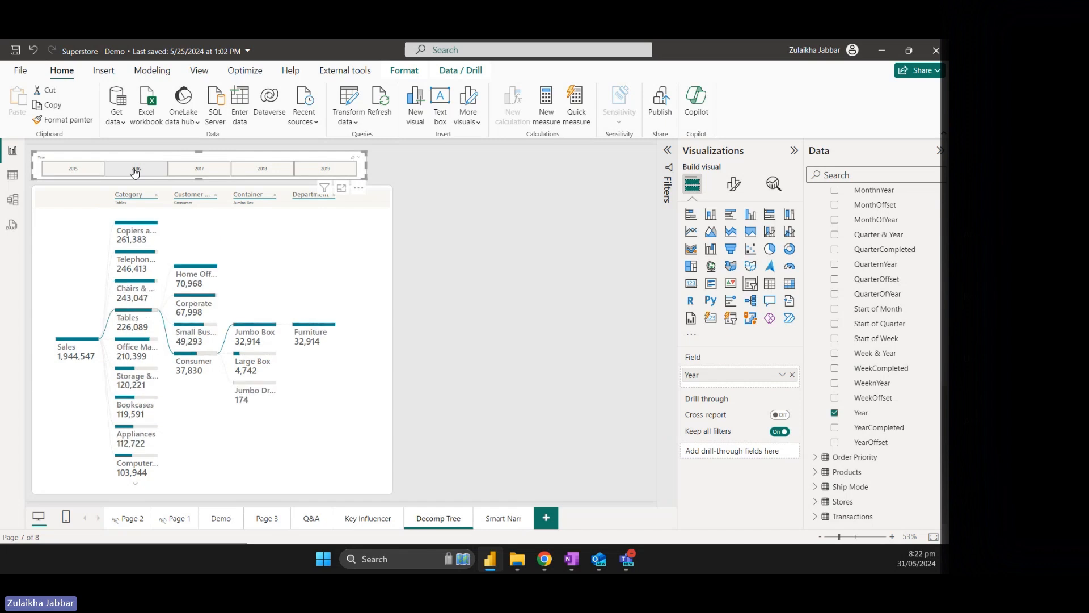